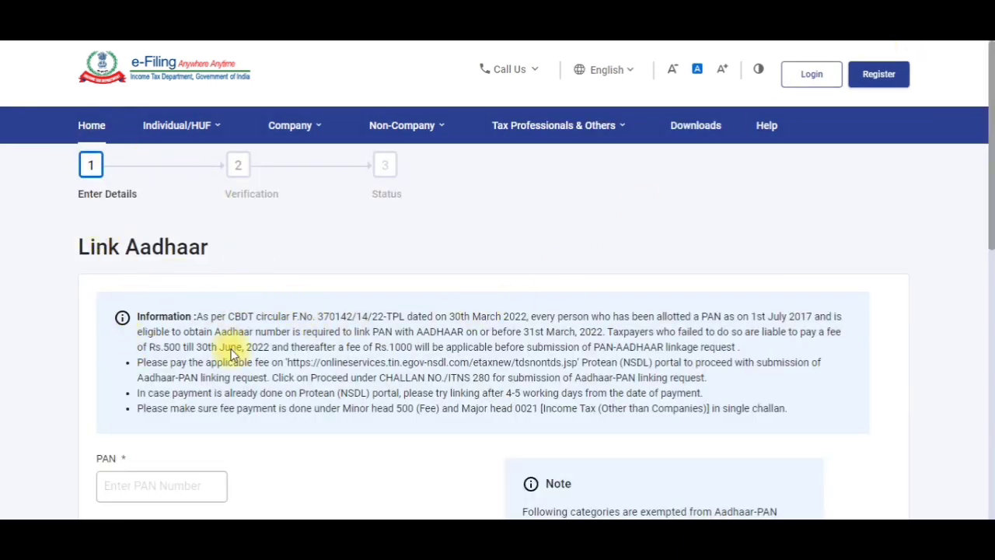
Examine the Link Aadhaar information notice for the late fees and the waiting period after payment
scroll(234, 361, "down", 1)
scroll(233, 361, "down", 1)
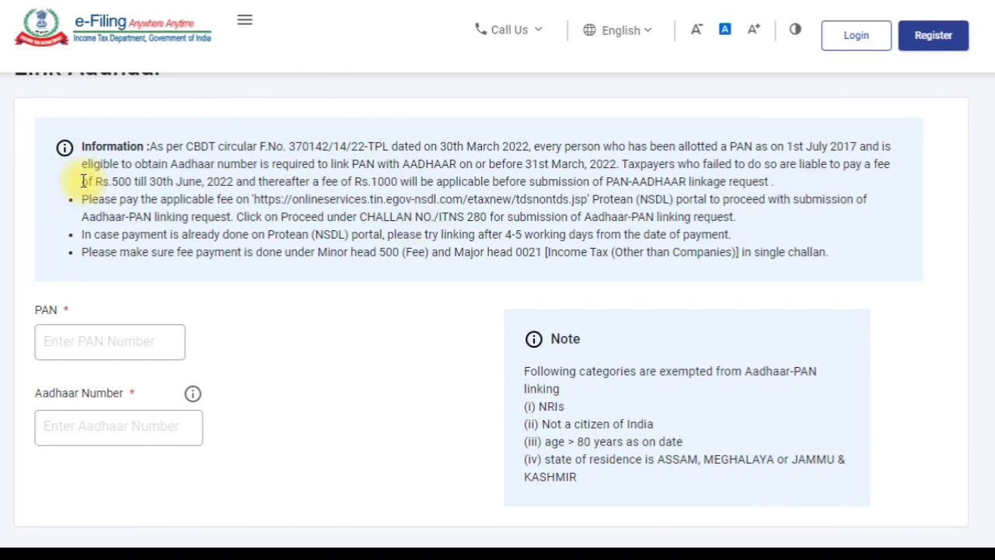
left_click_drag(83, 181, 203, 184)
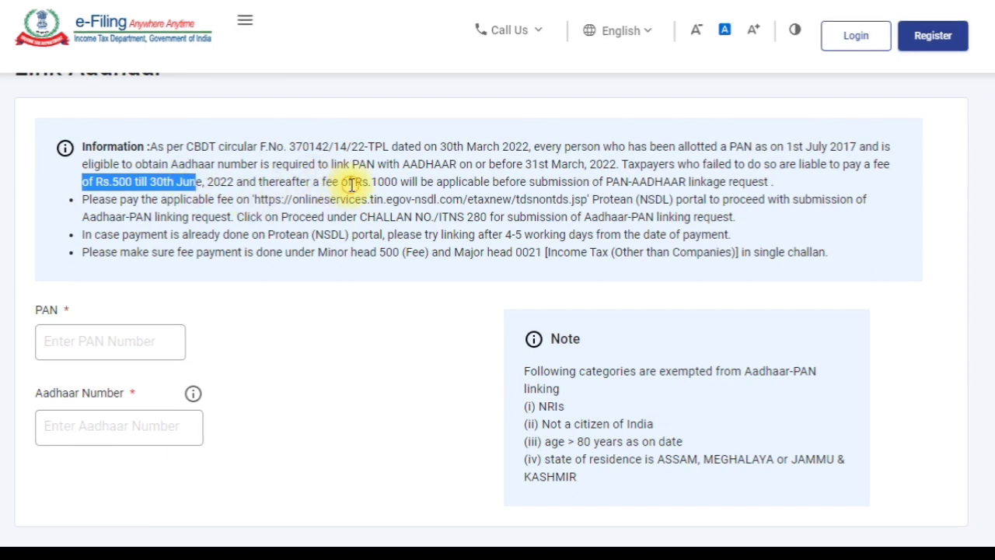
left_click_drag(354, 183, 748, 182)
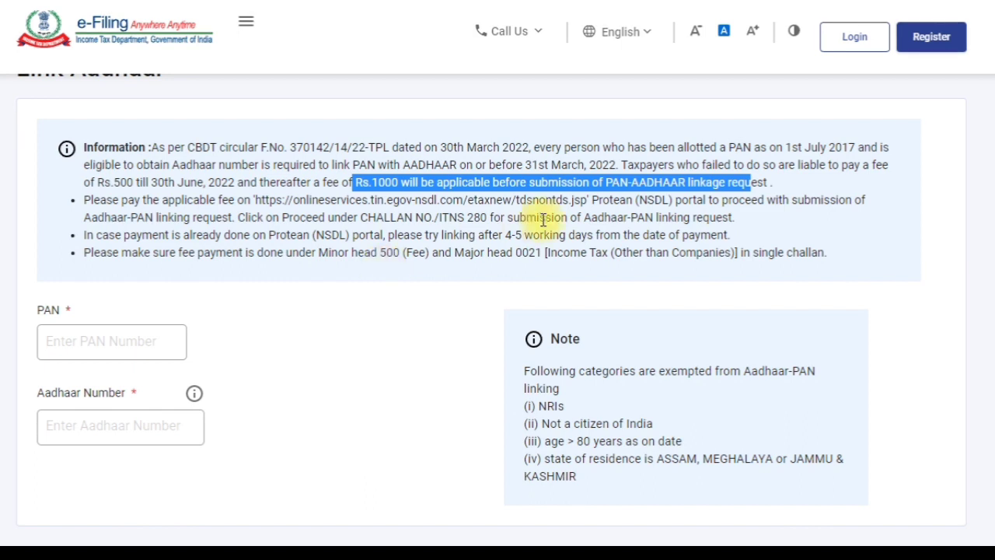
left_click_drag(470, 235, 694, 235)
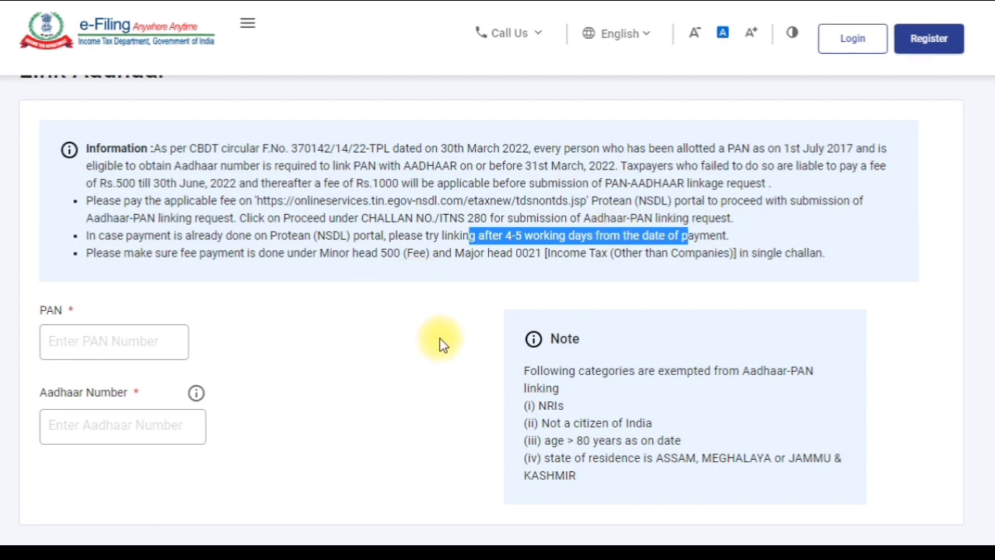
Enter the PAN and the Aadhaar number in the Link Aadhaar form and validate the details
scroll(497, 310, "down", 2)
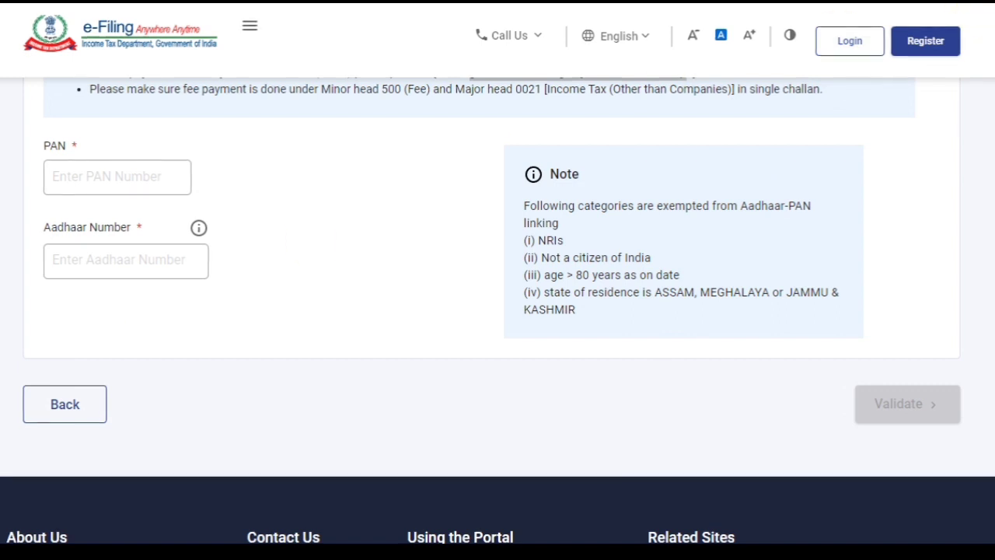
left_click(82, 177)
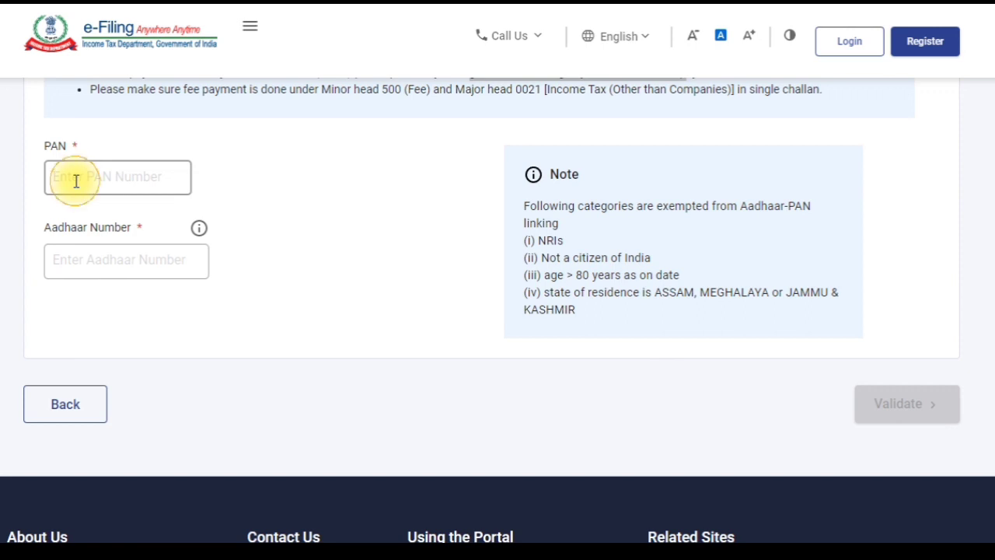
left_click(73, 176)
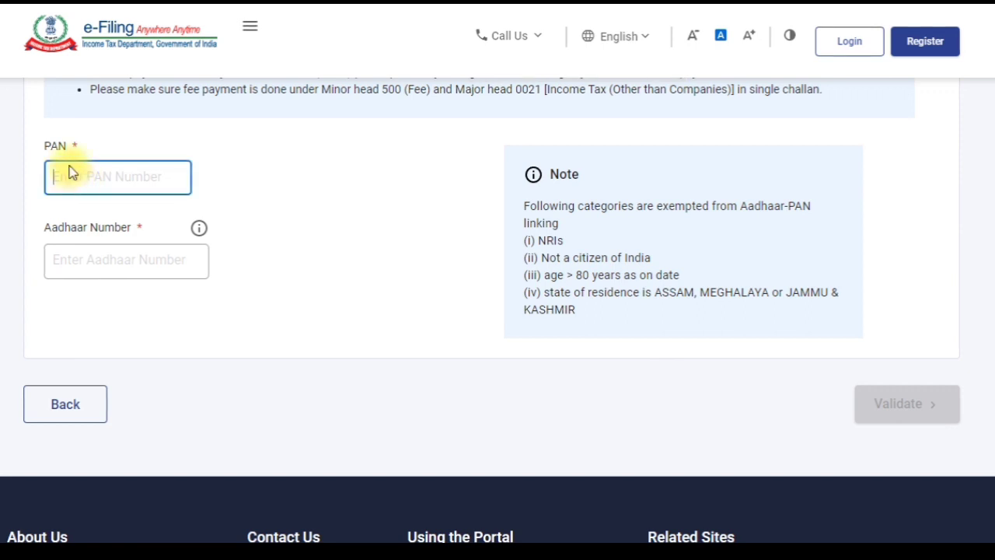
left_click(104, 265)
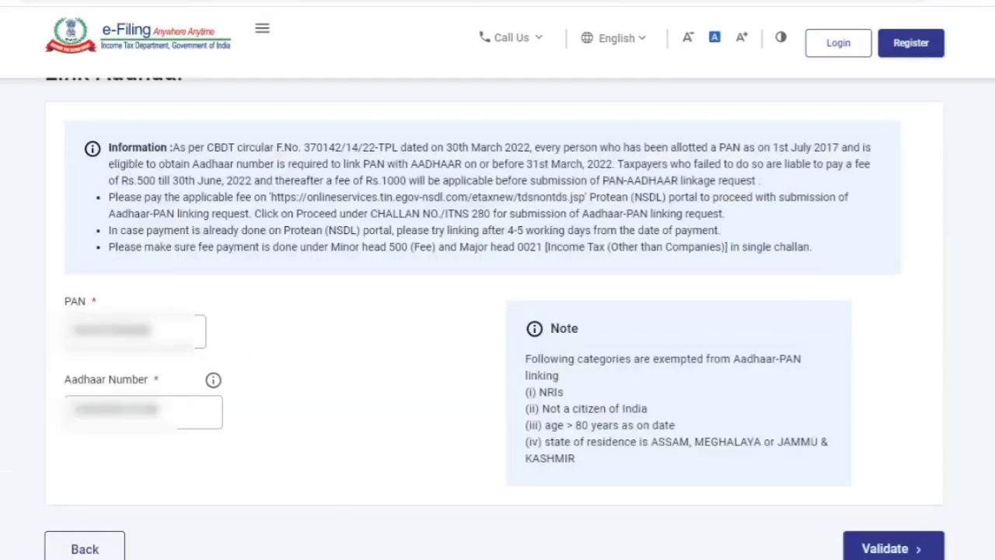
left_click(894, 547)
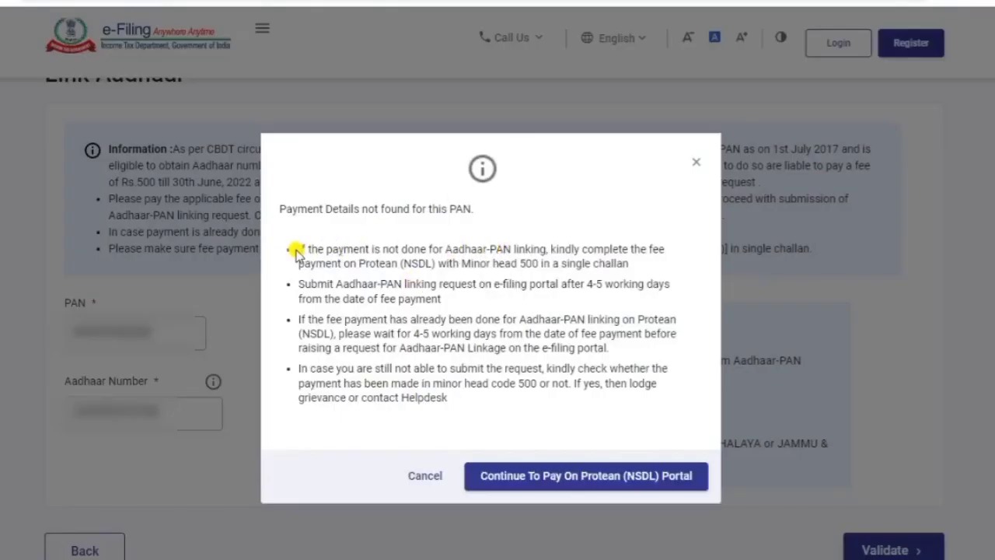
Review the fee payment and linking request instructions, and continue to pay on the Protean (NSDL) portal
left_click_drag(296, 250, 639, 268)
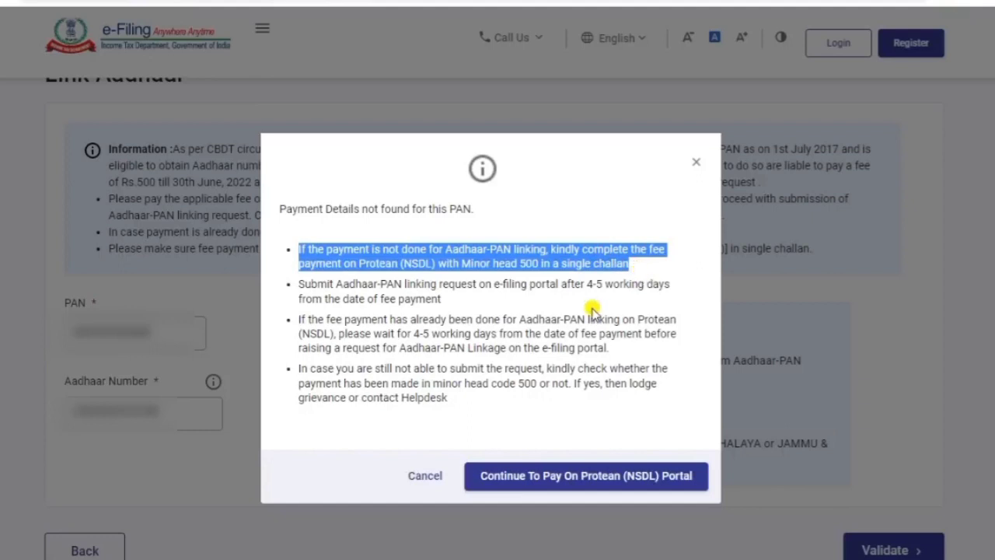
left_click(539, 308)
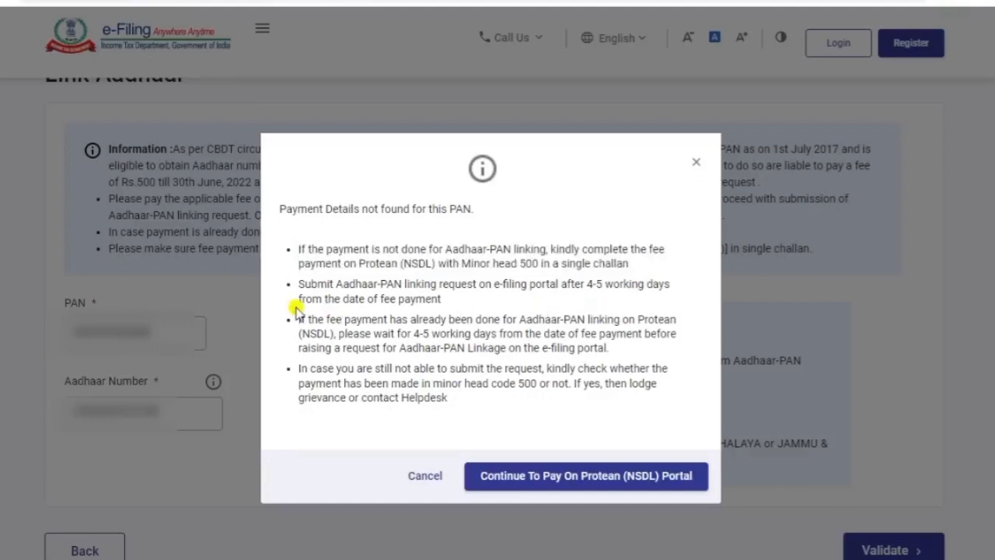
left_click_drag(297, 283, 458, 306)
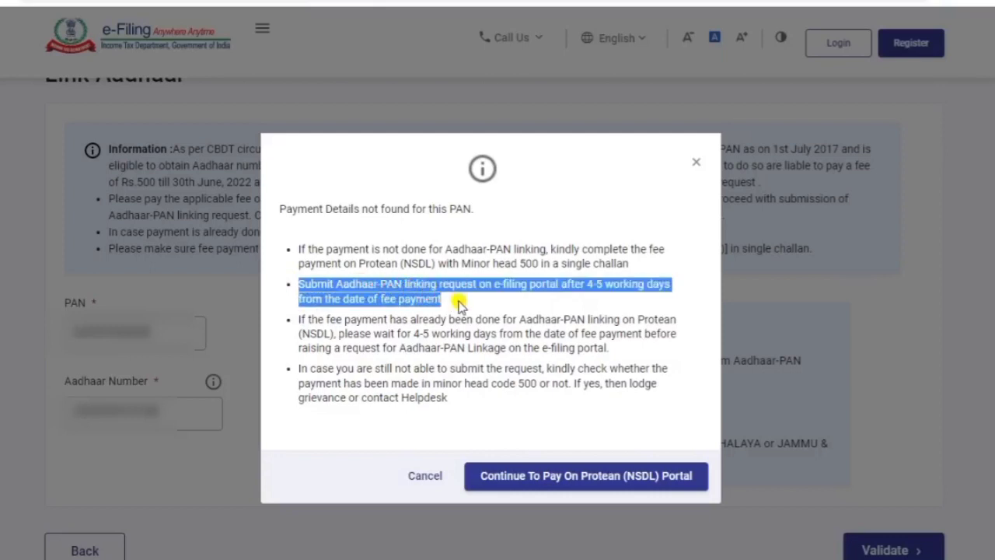
left_click(555, 412)
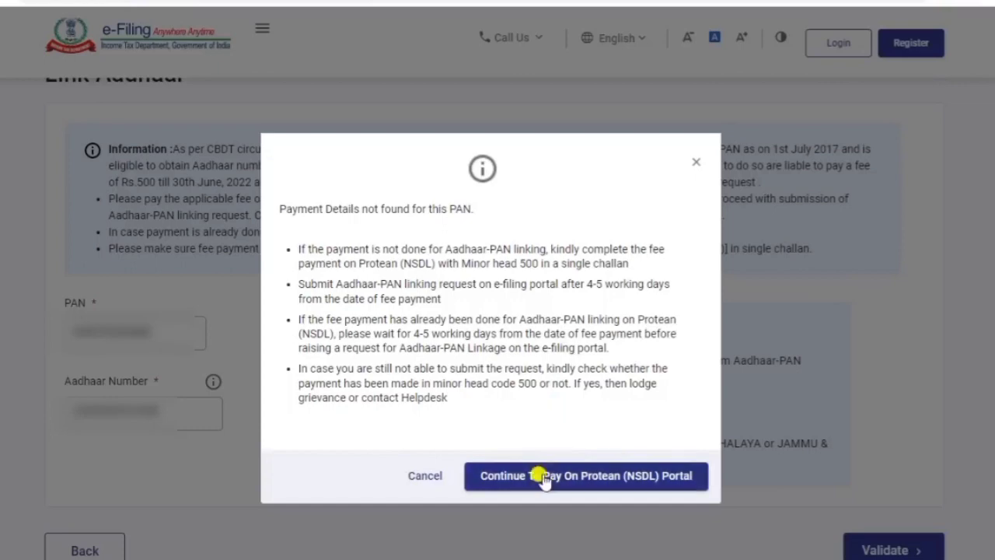
left_click(591, 478)
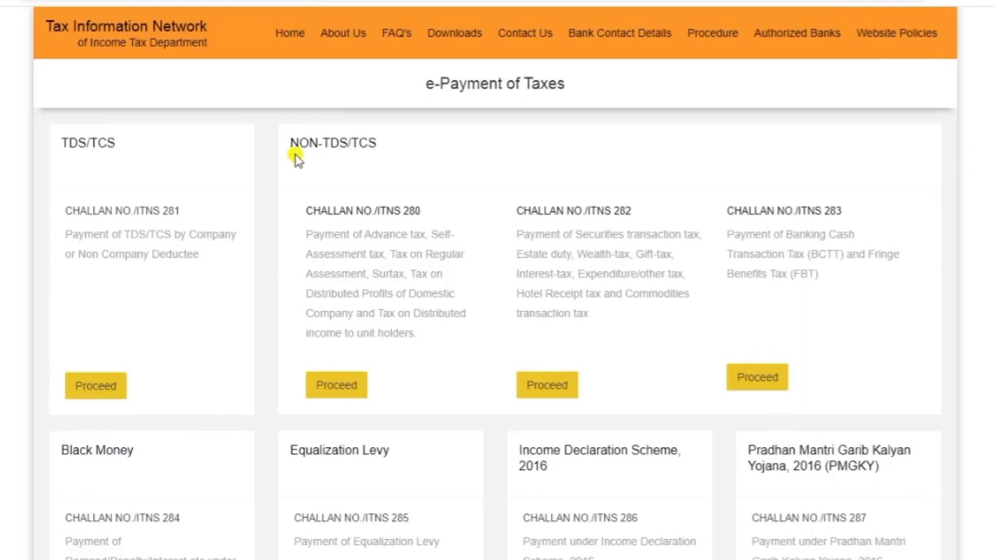
Proceed with CHALLAN NO./ITNS 280 in the NON-TDS/TCS section of the e-Payment of Taxes page
left_click_drag(289, 140, 379, 140)
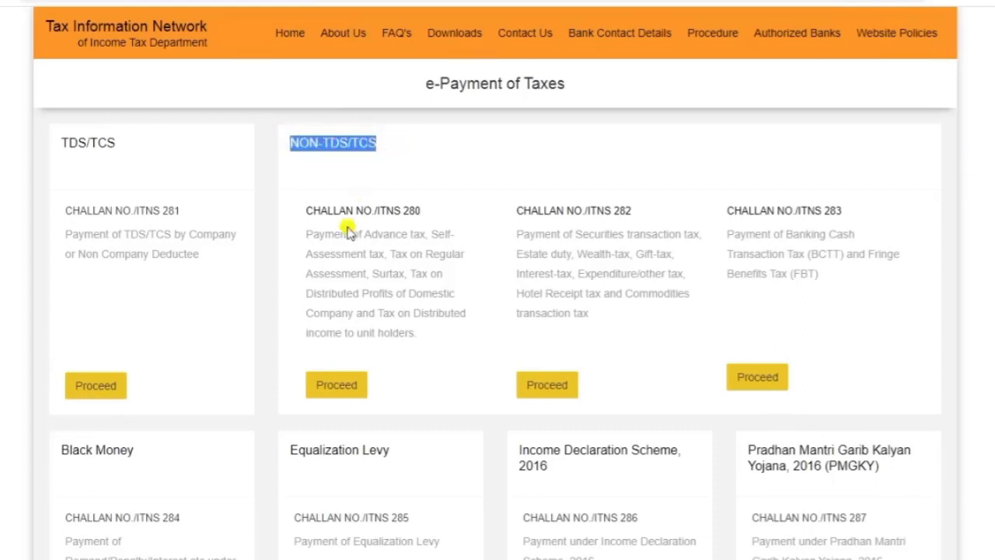
left_click_drag(307, 211, 351, 206)
left_click_drag(375, 200, 443, 211)
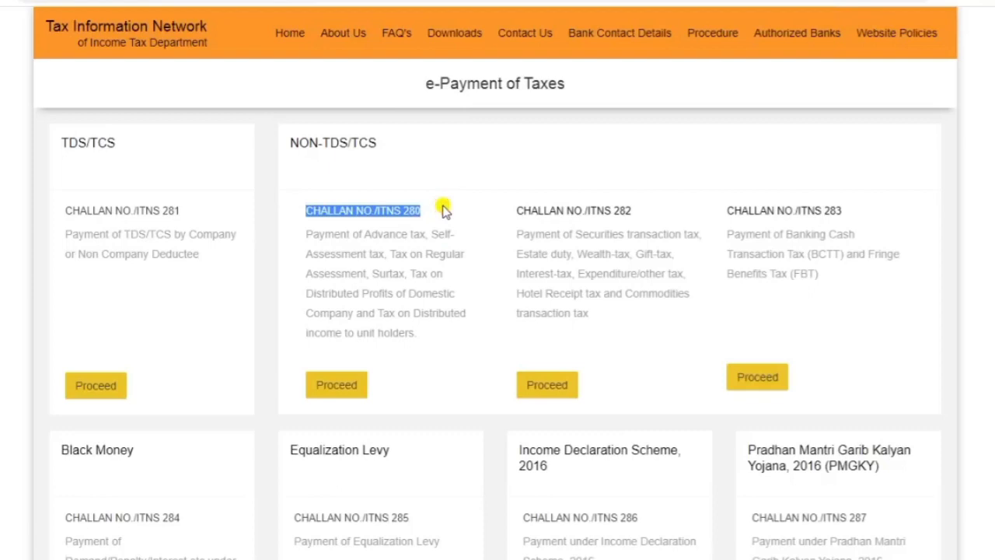
left_click(427, 367)
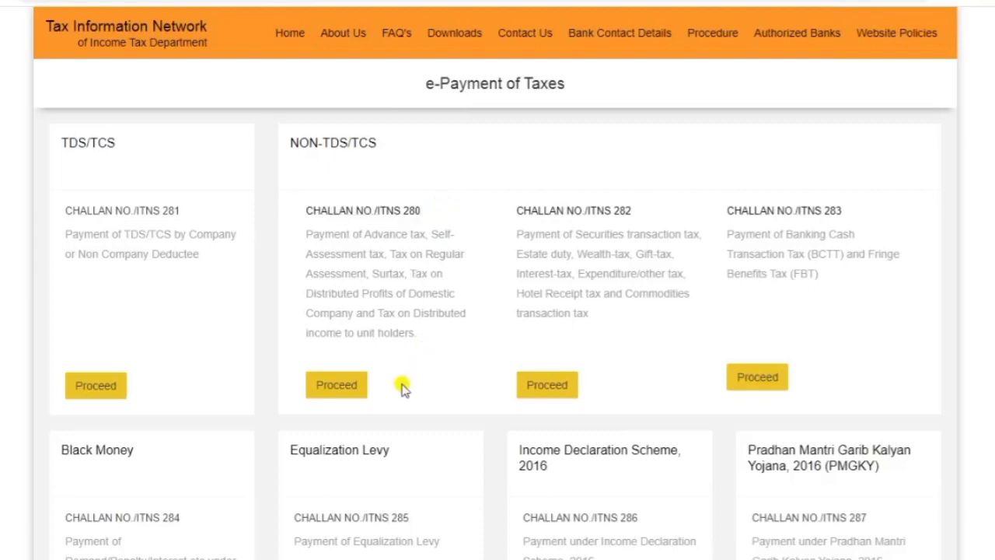
left_click(332, 387)
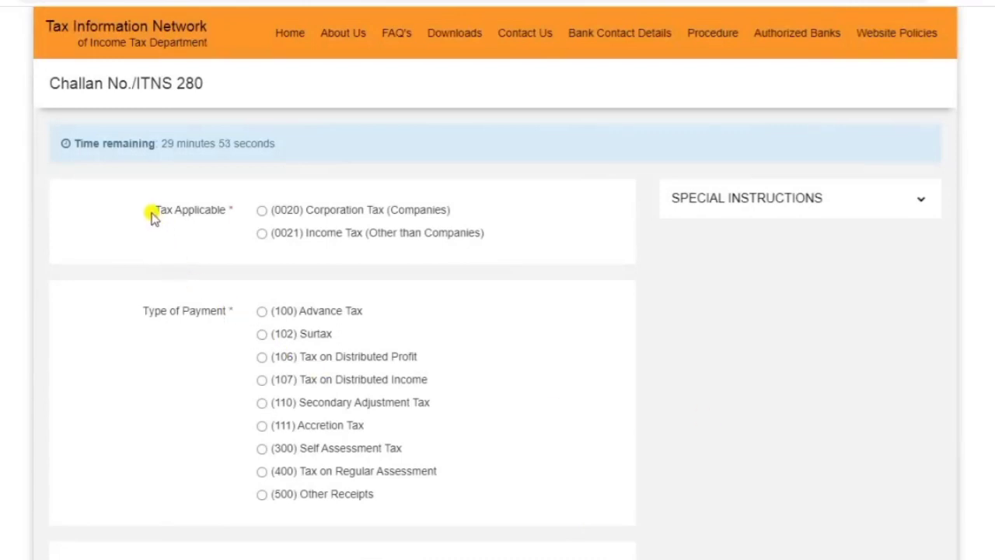
Set the applicable tax of the challan to (0021) Income Tax (Other than Companies)
left_click_drag(151, 213, 222, 237)
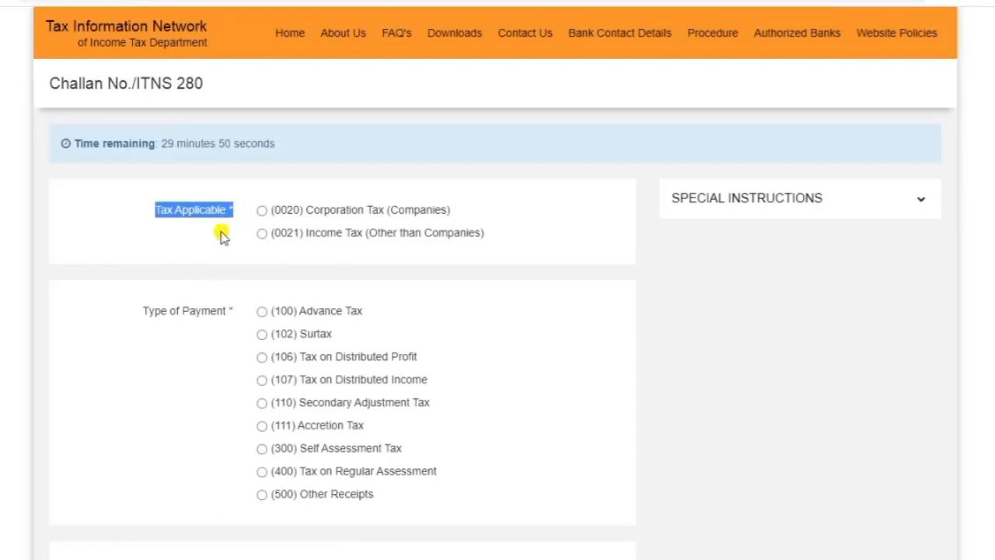
left_click(222, 235)
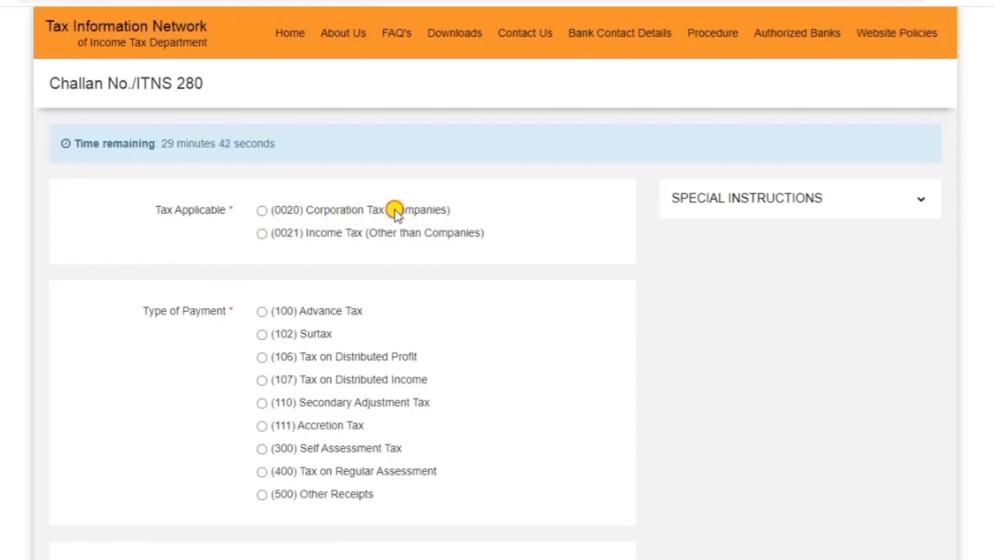
left_click_drag(394, 212, 464, 220)
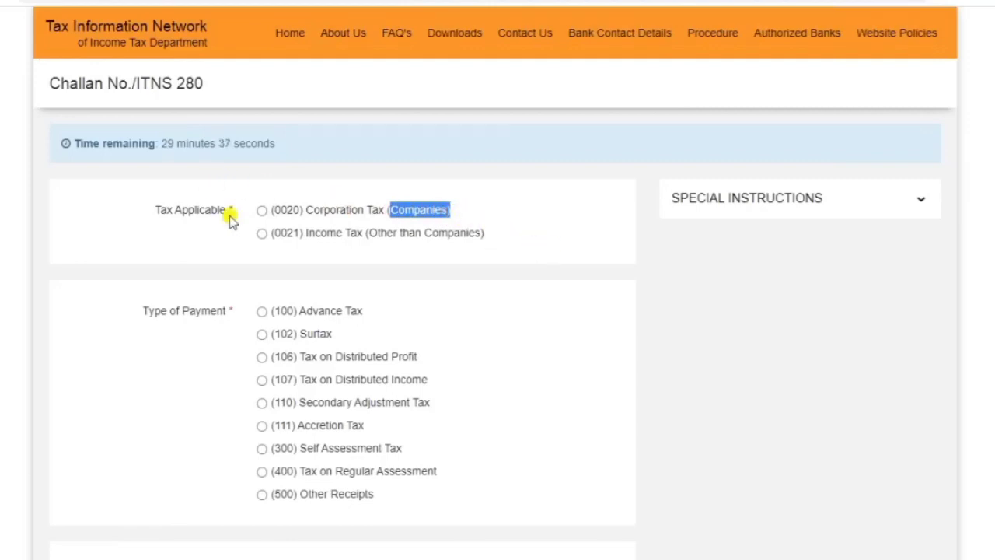
left_click(321, 255)
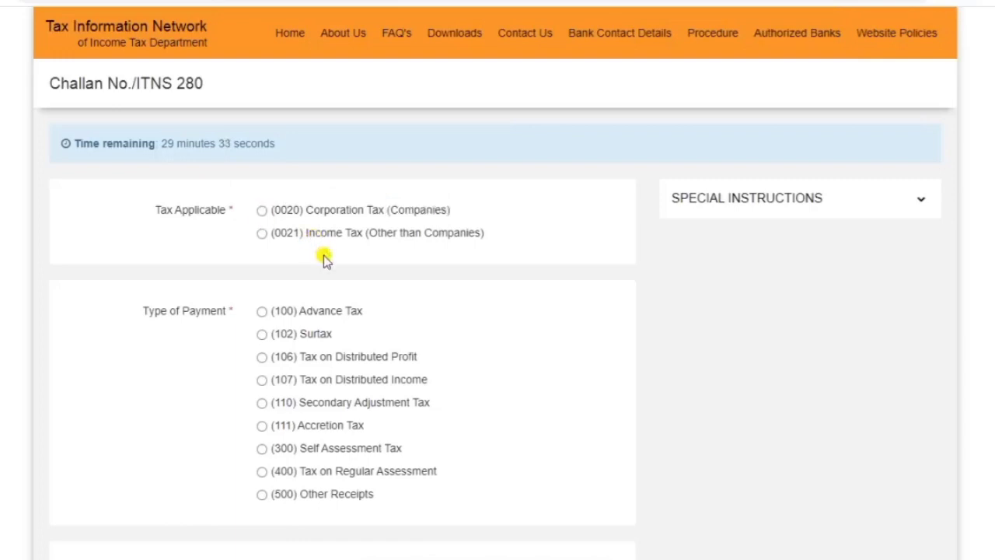
left_click_drag(307, 232, 484, 233)
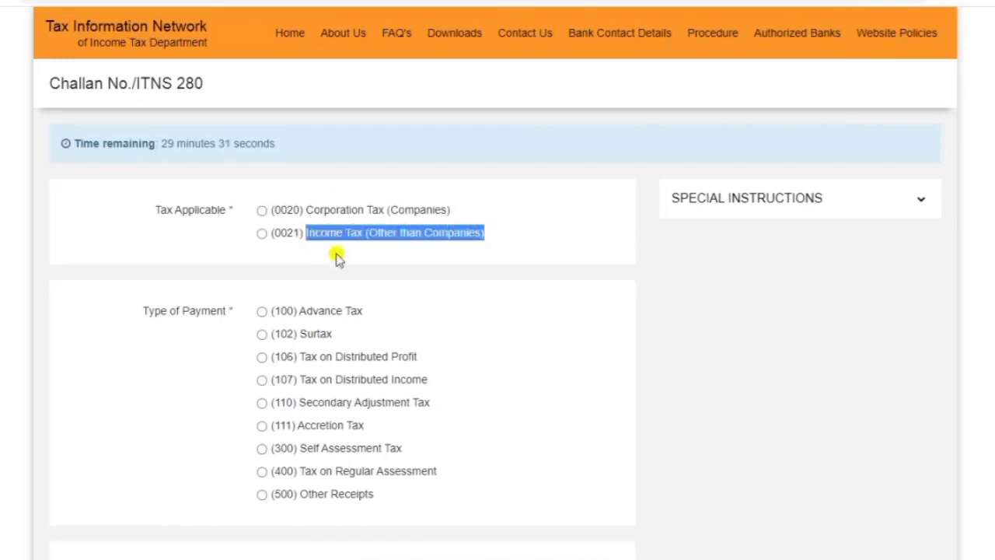
left_click(261, 233)
left_click(613, 347)
Set the type of payment to (500) Other Receipts
scroll(598, 357, "down", 2)
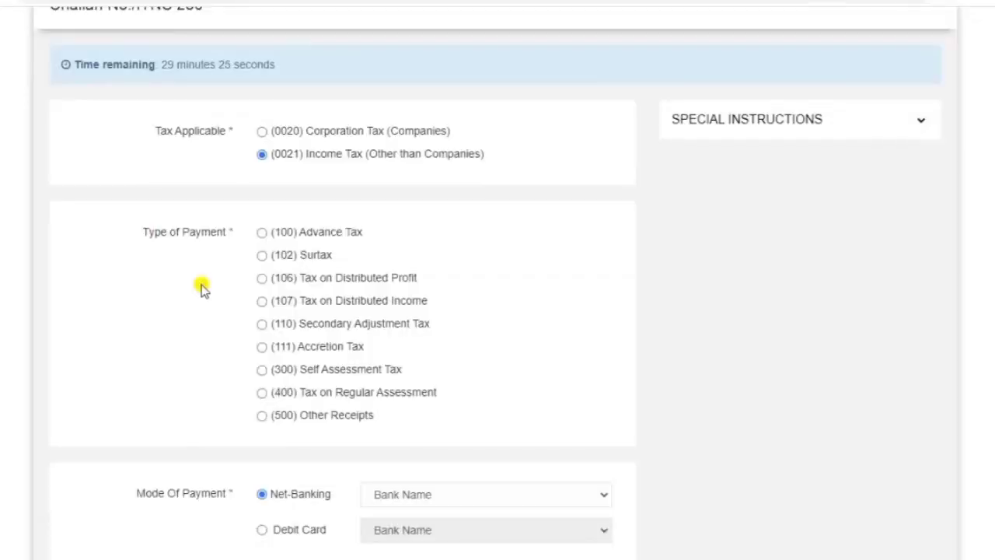
scroll(466, 412, "down", 2)
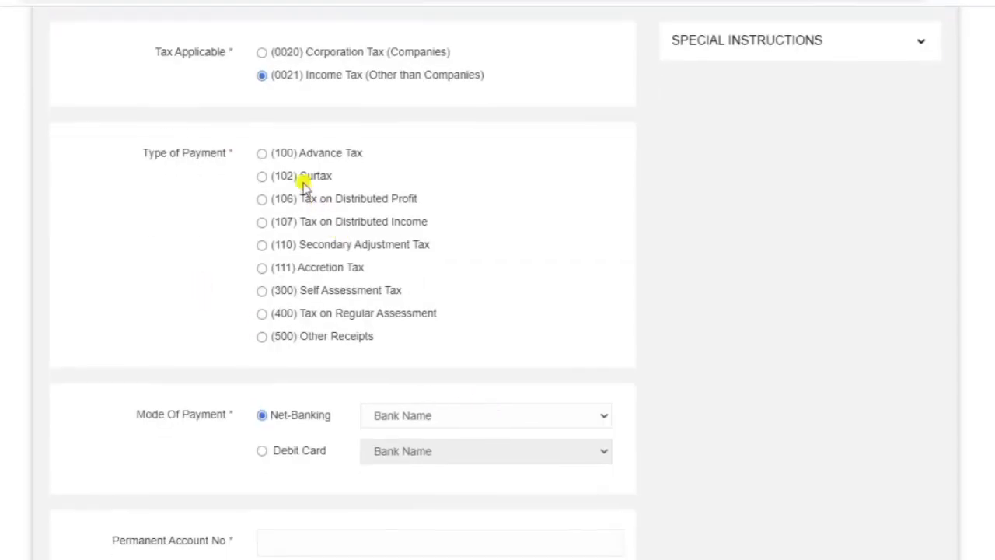
left_click(262, 336)
Set the mode of payment to Debit Card with State Bank of India as the bank, and accept the notice
scroll(194, 357, "down", 2)
left_click_drag(133, 256, 255, 262)
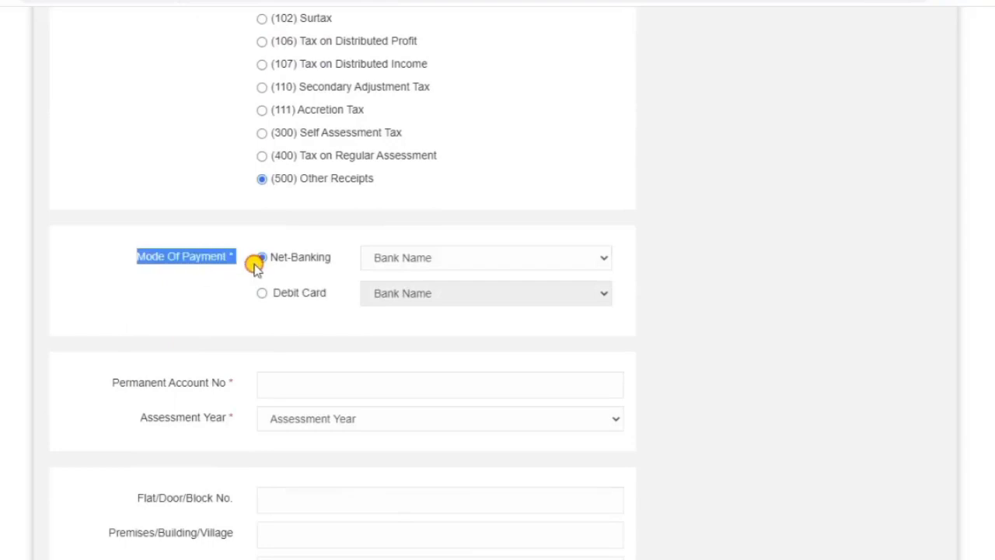
left_click(228, 297)
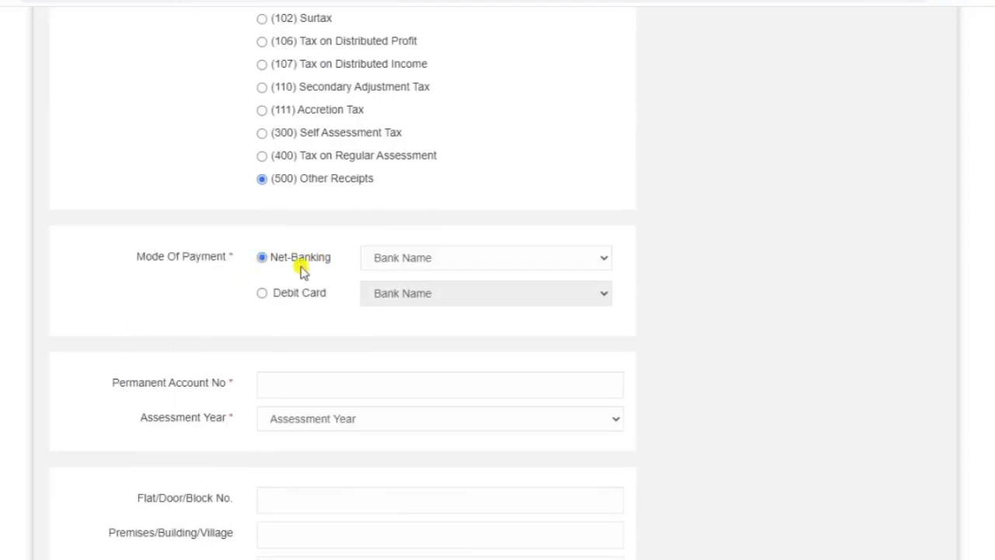
left_click(422, 264)
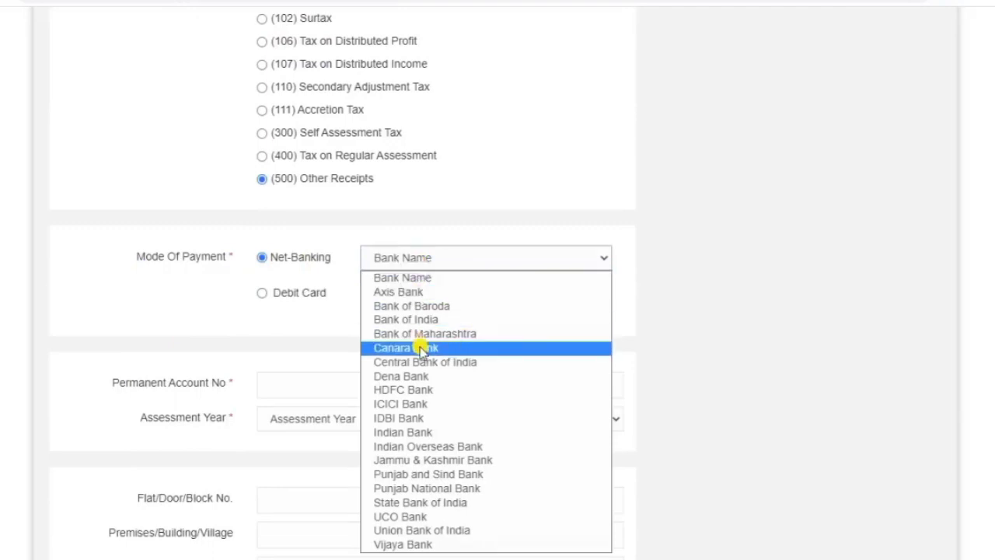
left_click(244, 322)
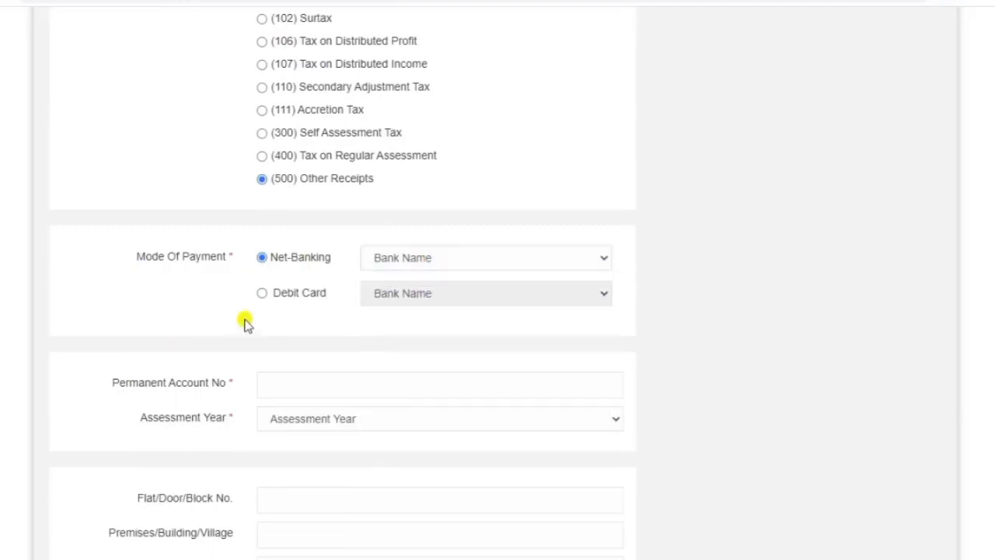
left_click(260, 294)
left_click(424, 295)
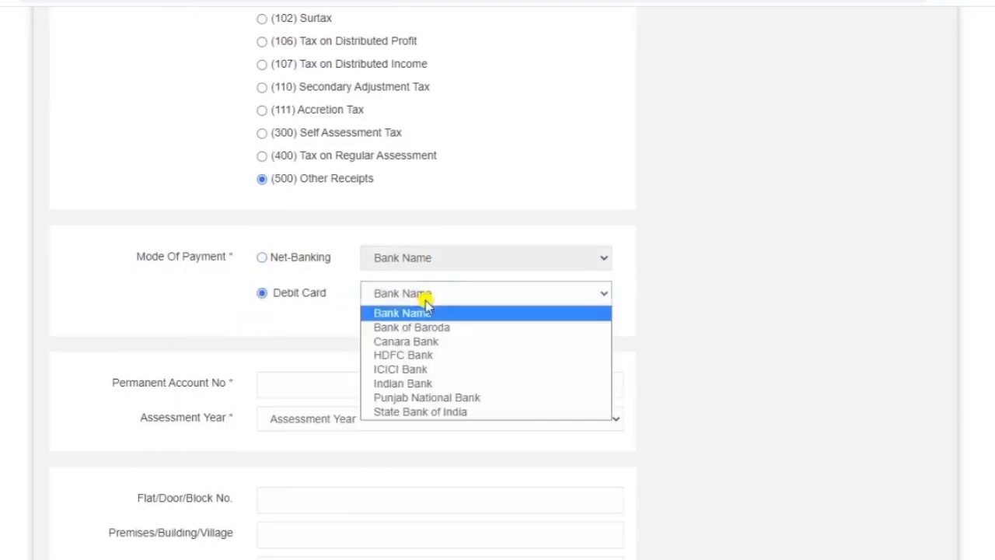
left_click(428, 412)
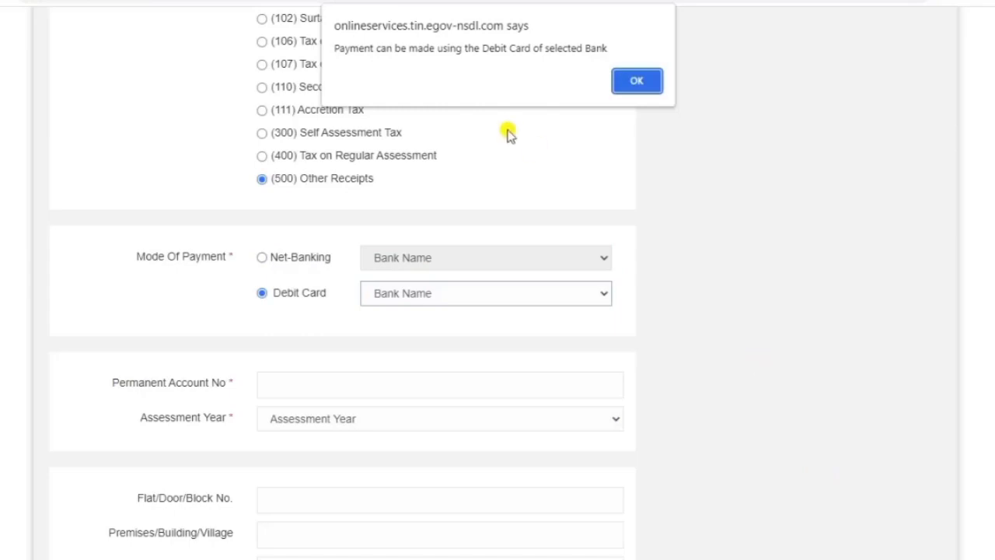
left_click(631, 80)
Enter the taxpayer's Permanent Account Number in the challan form
scroll(799, 433, "down", 3)
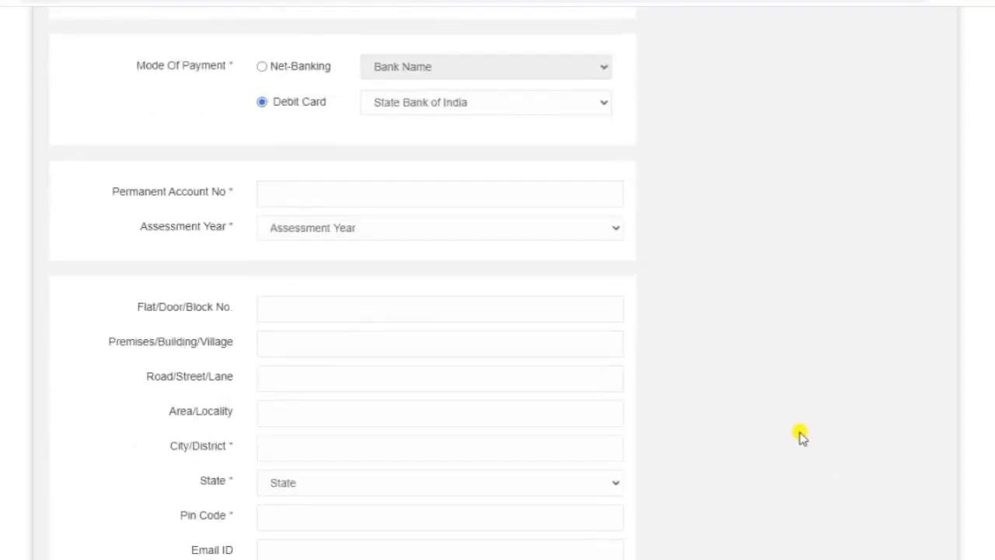
left_click(331, 149)
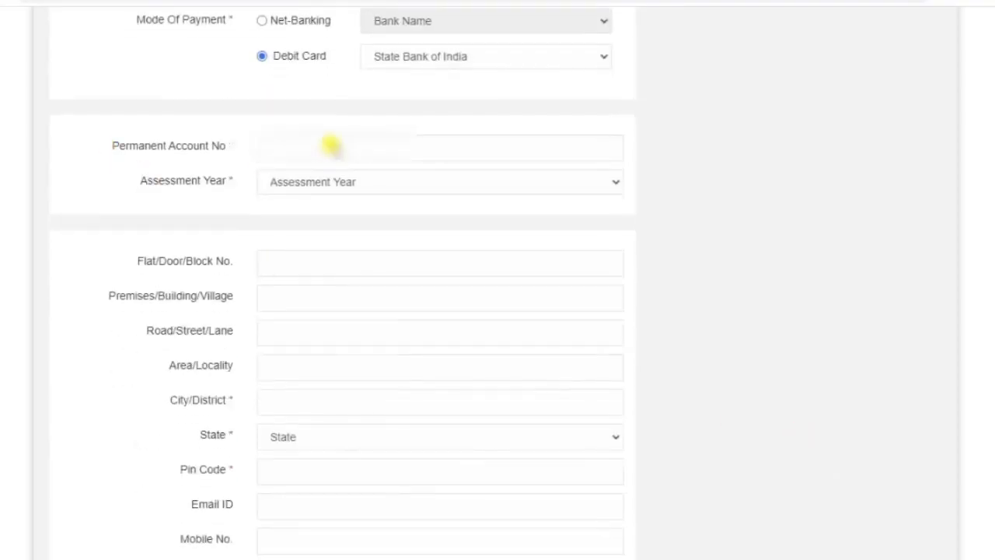
left_click(331, 145)
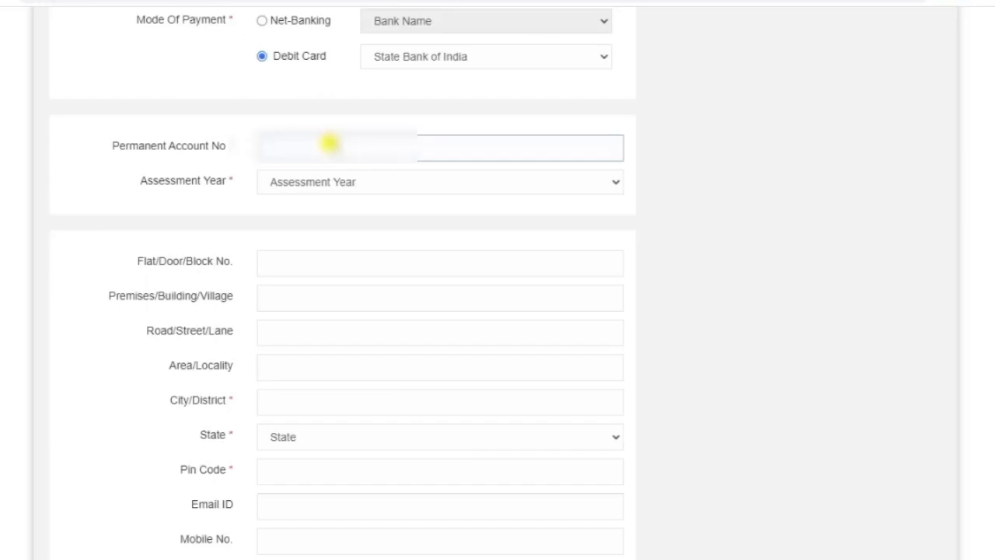
type("A")
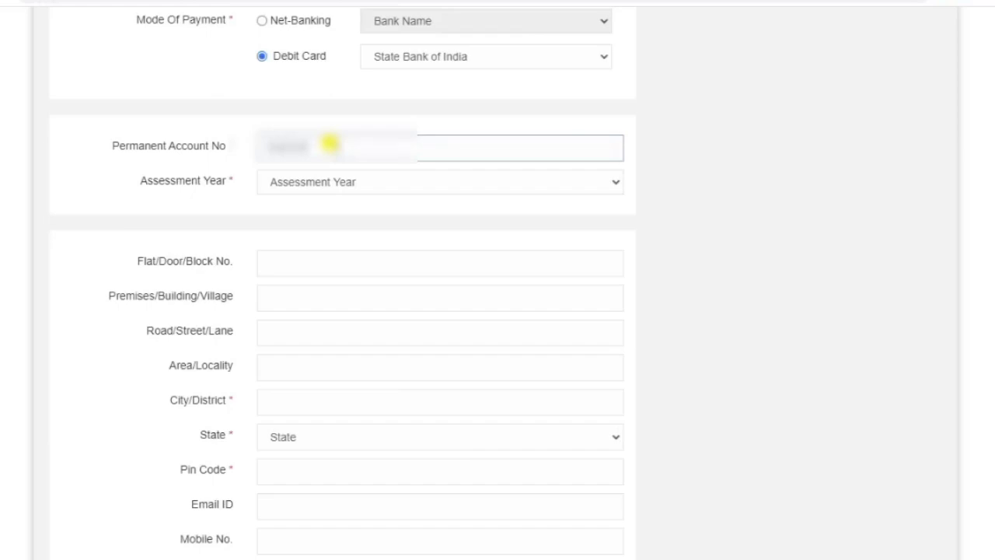
Set the assessment year of the challan to 2023-24
left_click(355, 183)
scroll(366, 422, "down", 8)
scroll(366, 426, "up", 8)
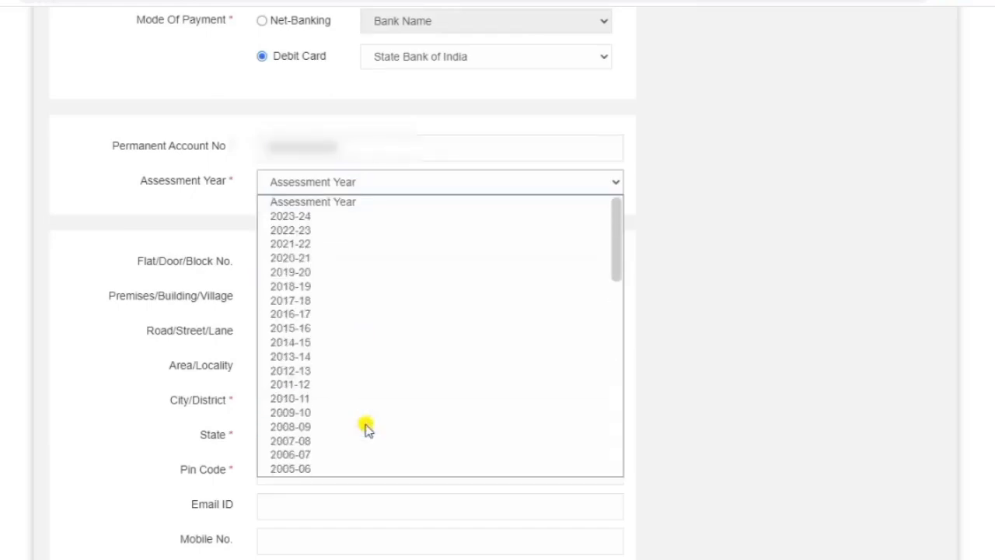
left_click(303, 217)
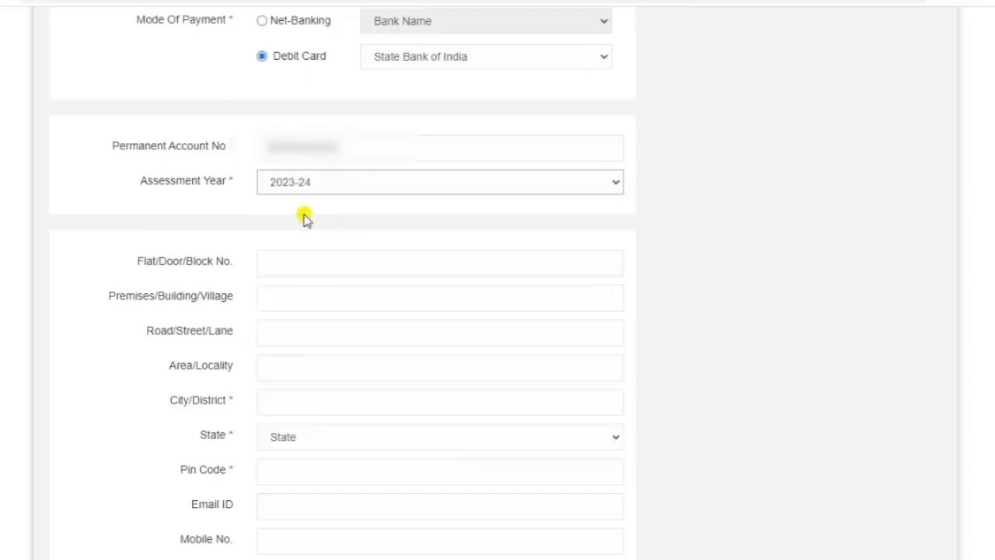
left_click(766, 409)
Fill in the taxpayer's address, including door number, village, street, city, state and pin code, leaving area, e-mail and mobile number blank
scroll(699, 409, "down", 1)
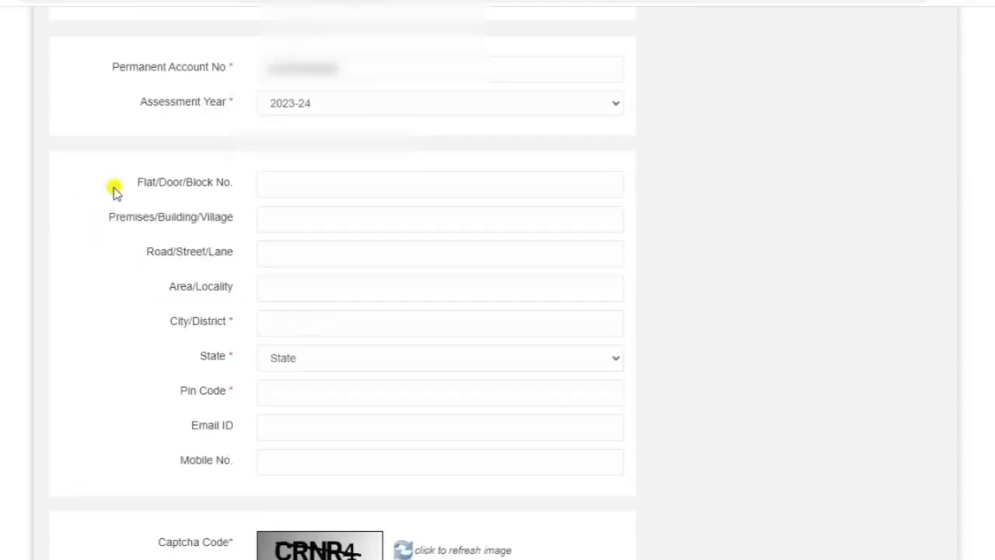
left_click(284, 184)
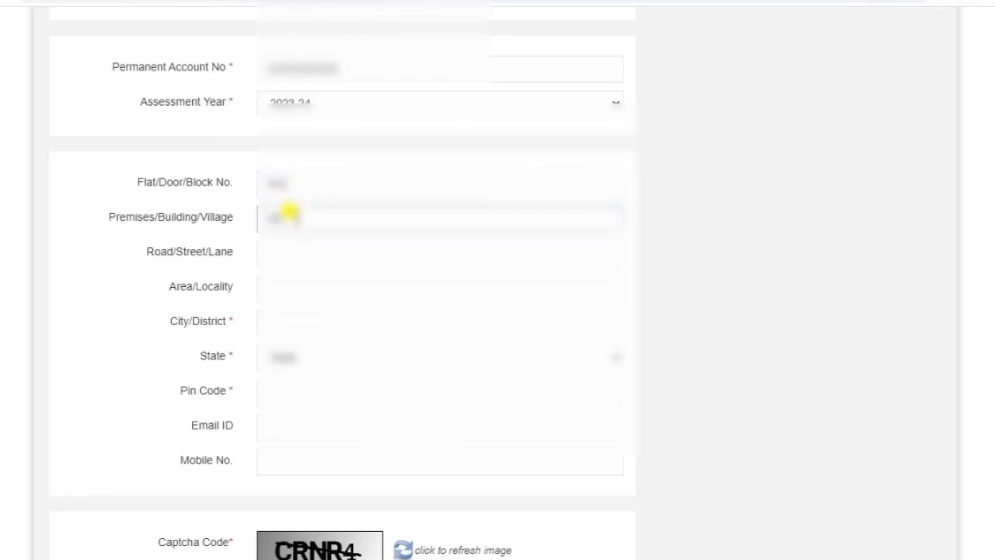
type("ar")
left_click(289, 251)
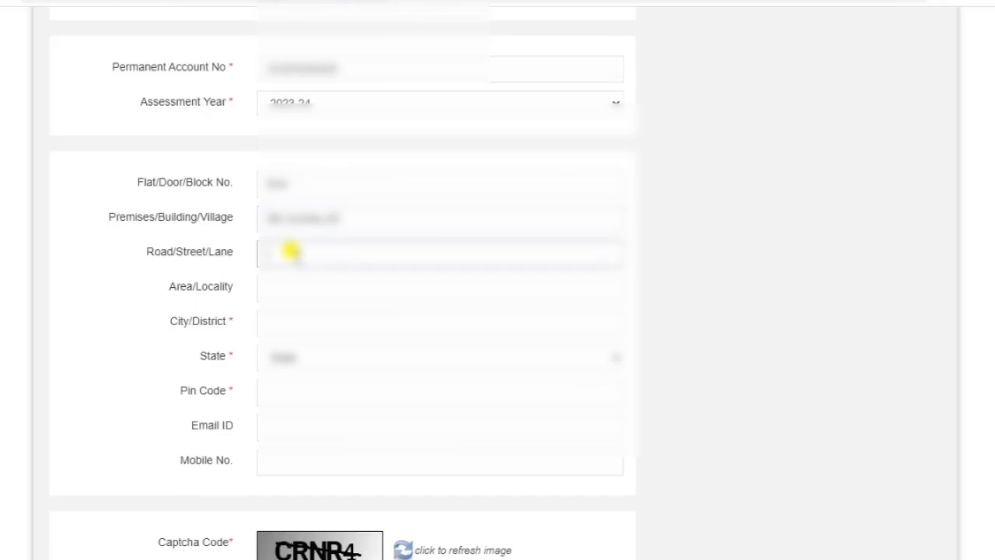
type("near market")
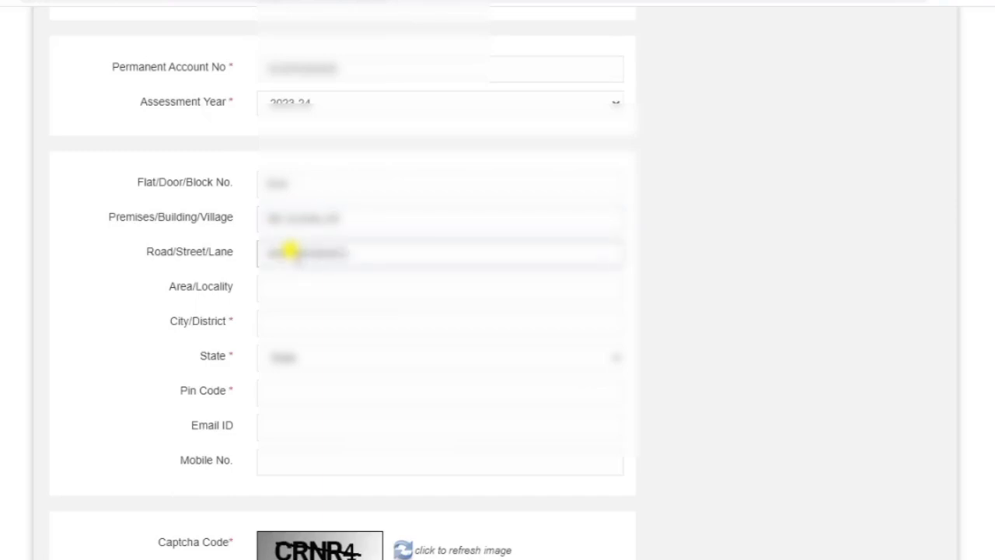
type(" road street")
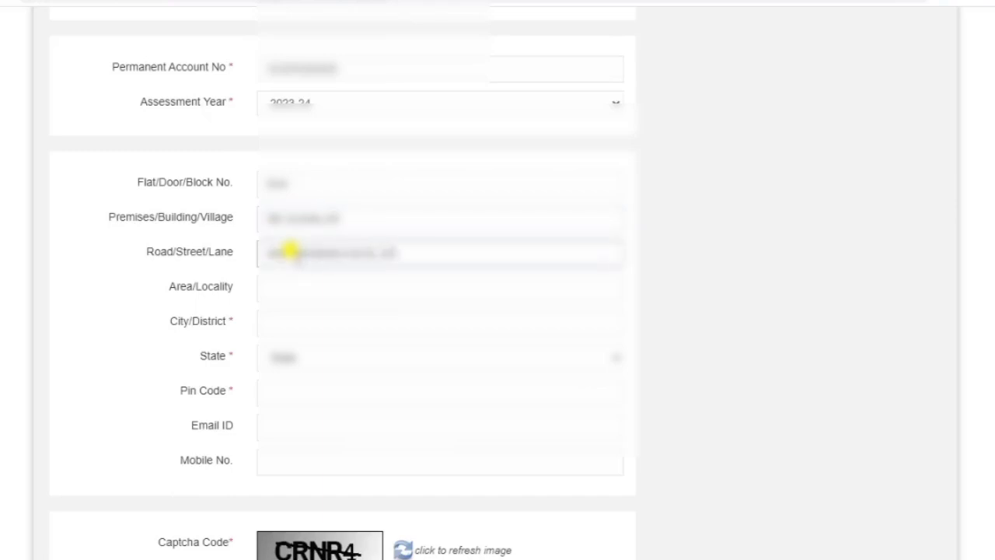
left_click(309, 393)
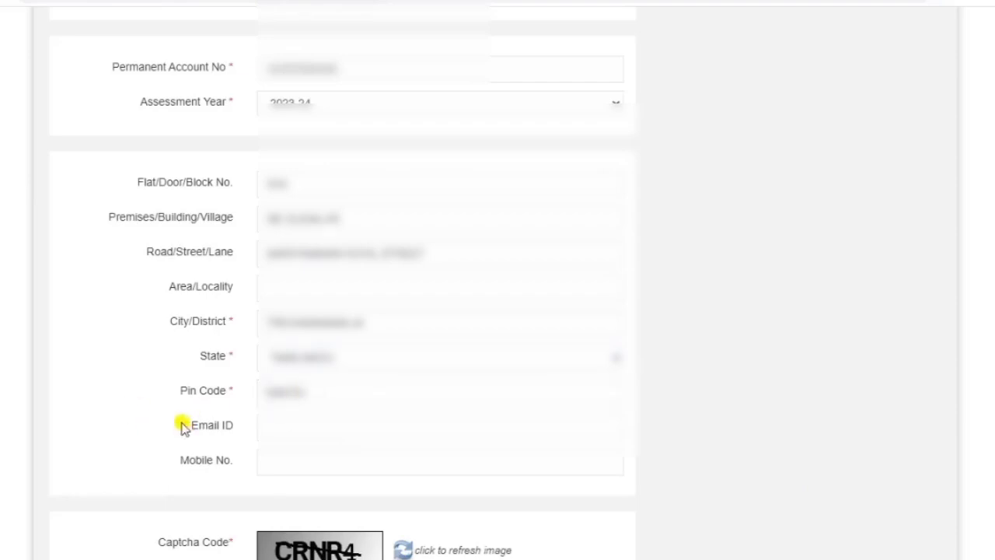
left_click_drag(182, 424, 225, 435)
left_click_drag(180, 460, 235, 470)
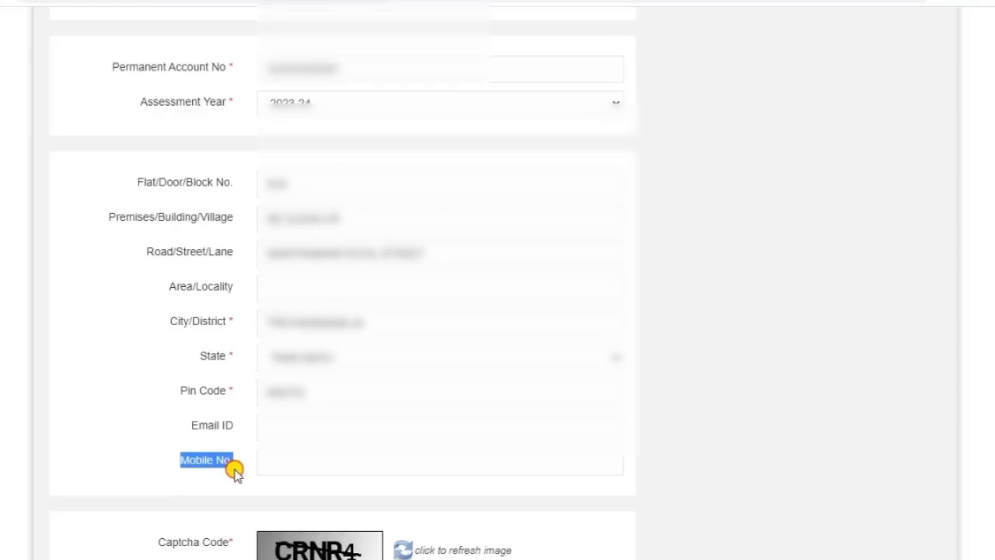
left_click(235, 470)
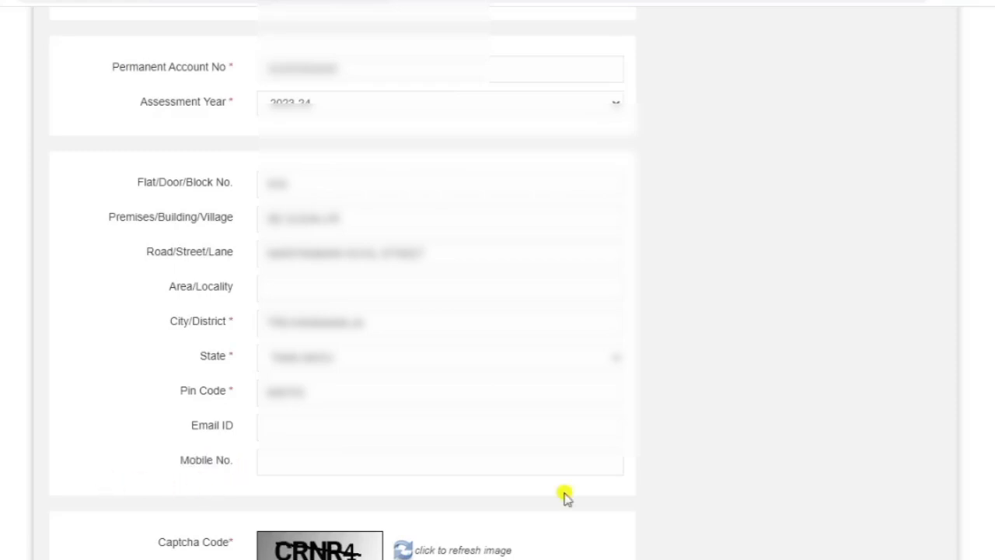
Enter the captcha code shown in the image and proceed to the challan's confirmation page
scroll(808, 398, "down", 2)
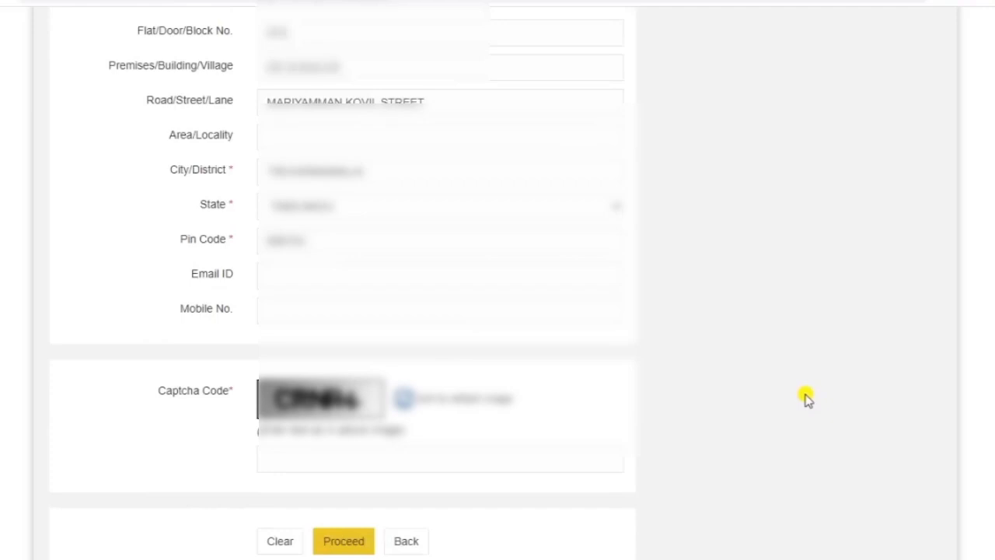
left_click(328, 462)
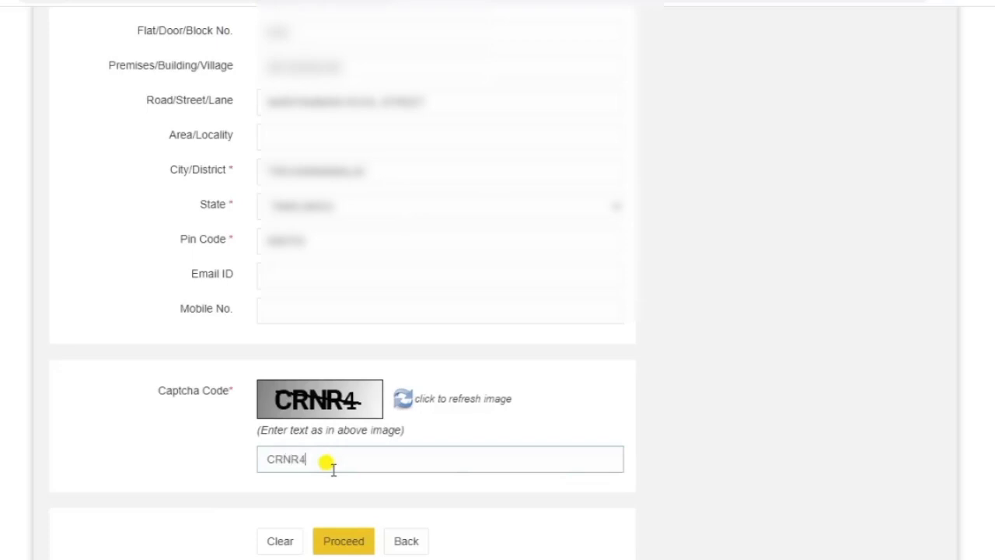
left_click(343, 544)
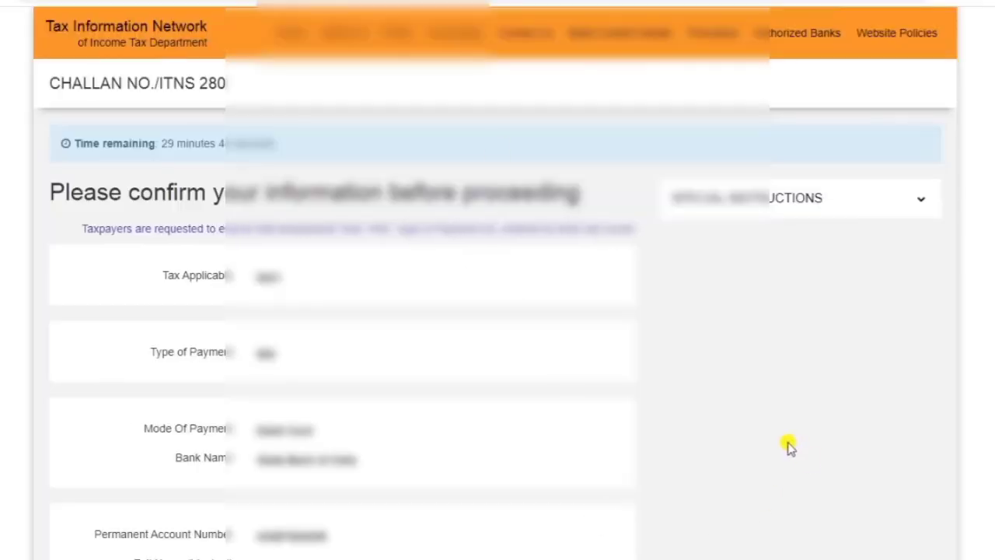
Review the entered challan details and agree to the Protean data consent
scroll(728, 441, "down", 2)
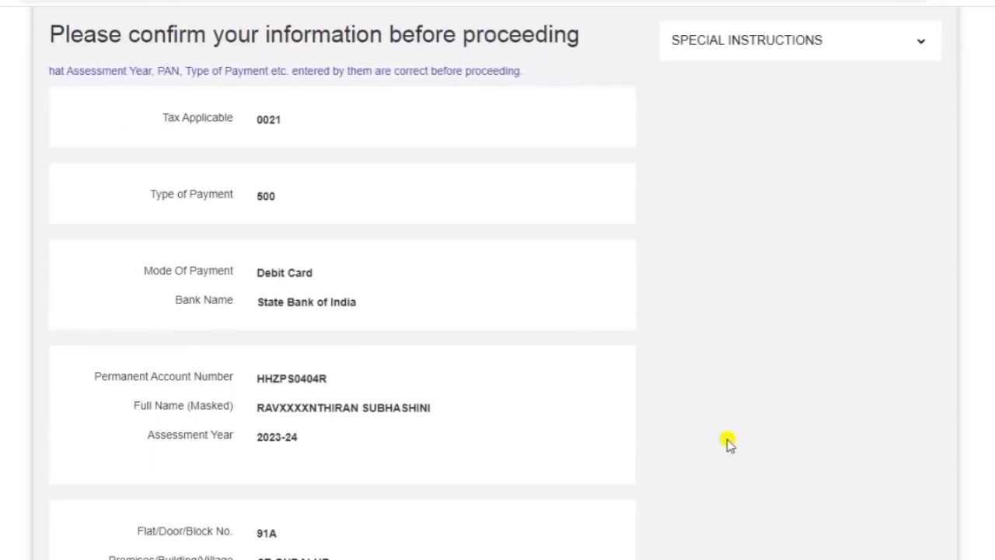
scroll(728, 441, "down", 4)
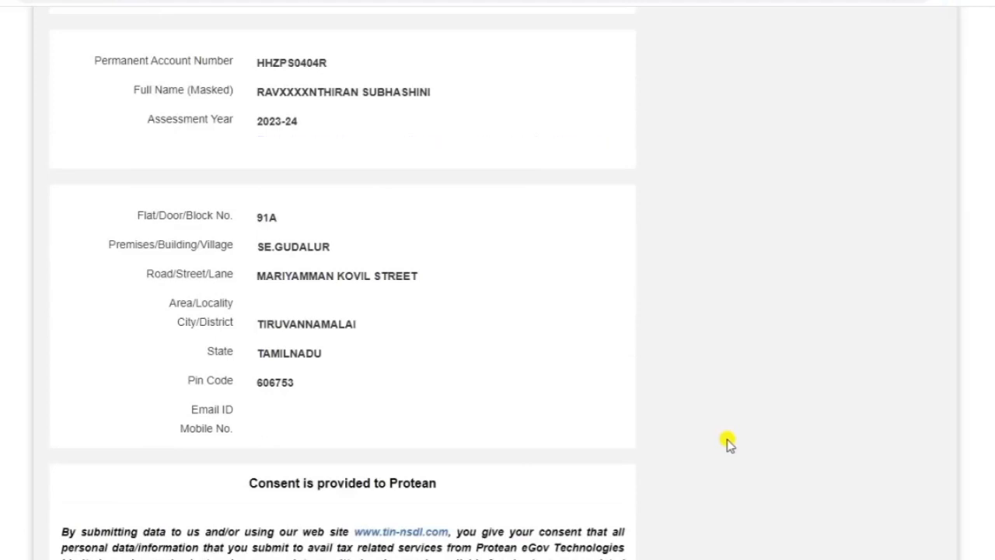
scroll(729, 441, "down", 3)
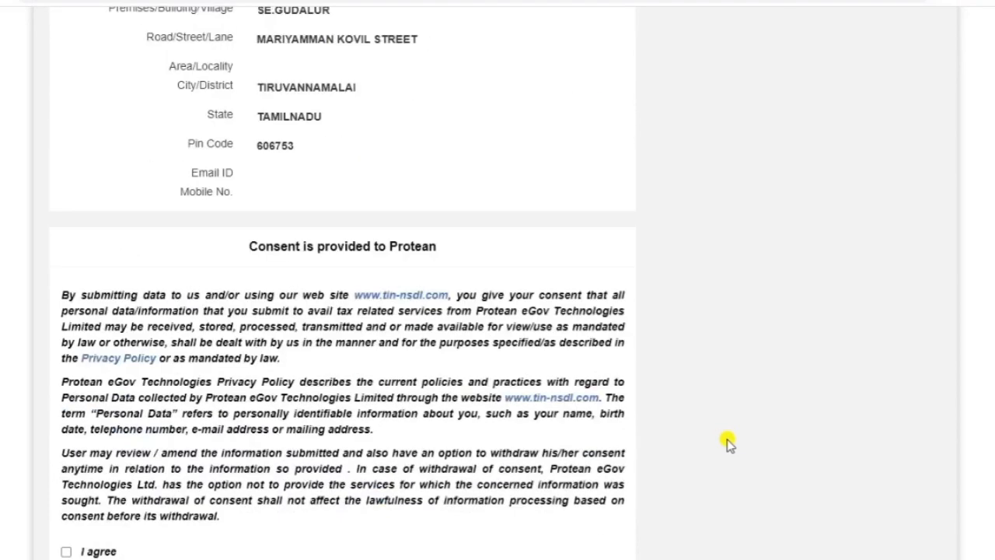
scroll(728, 442, "down", 2)
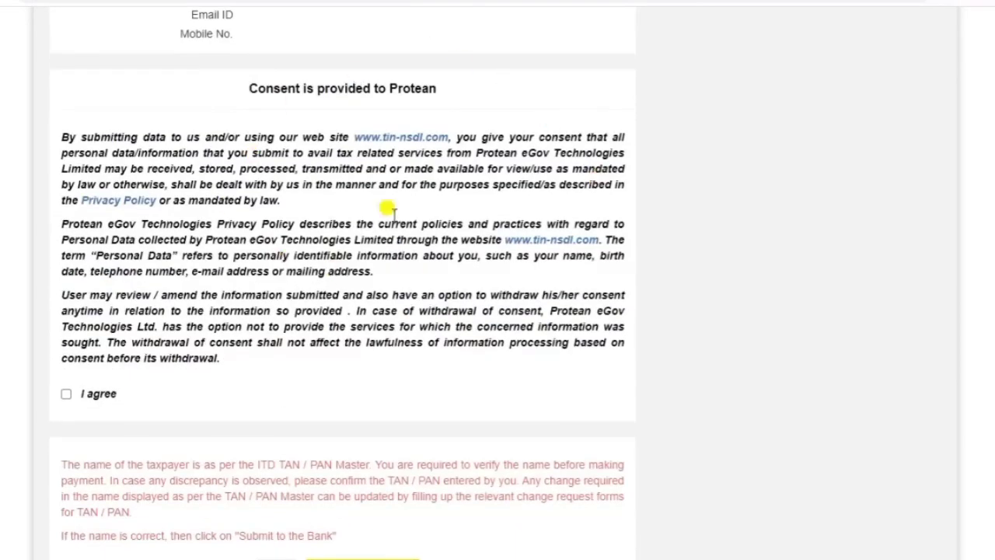
left_click(66, 394)
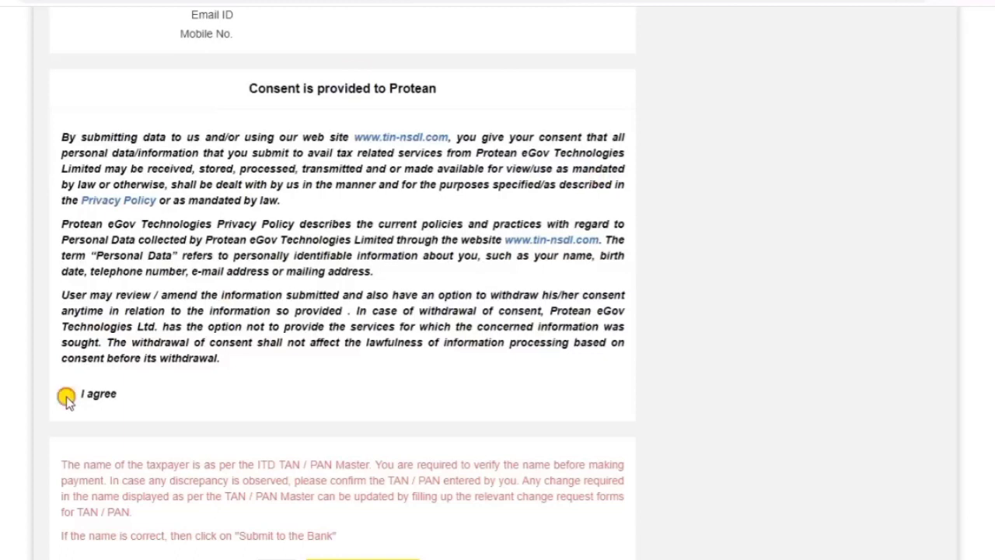
left_click(66, 395)
scroll(539, 506, "down", 1)
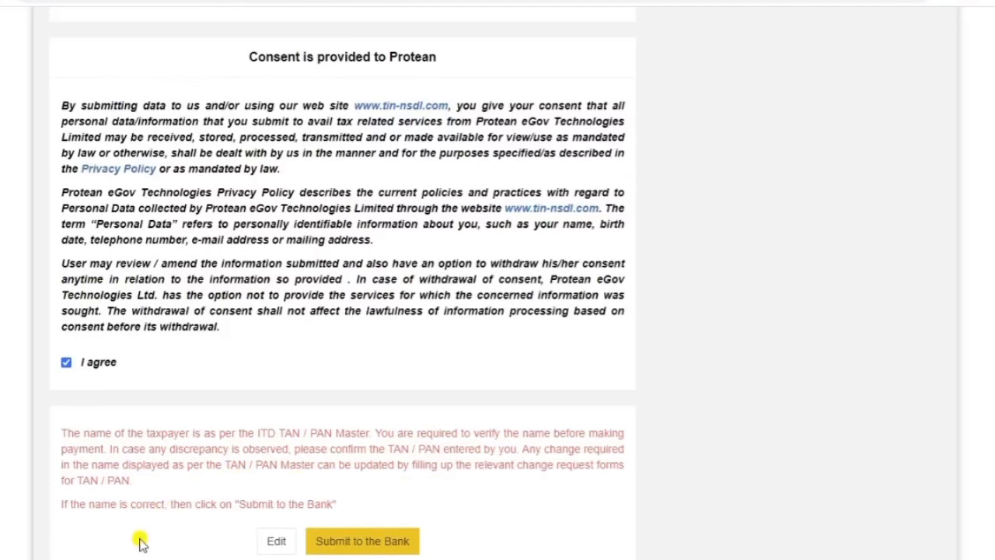
Submit the challan to the bank and choose Internet Banking as the payment option on SBI's payment page
left_click_drag(133, 480, 373, 469)
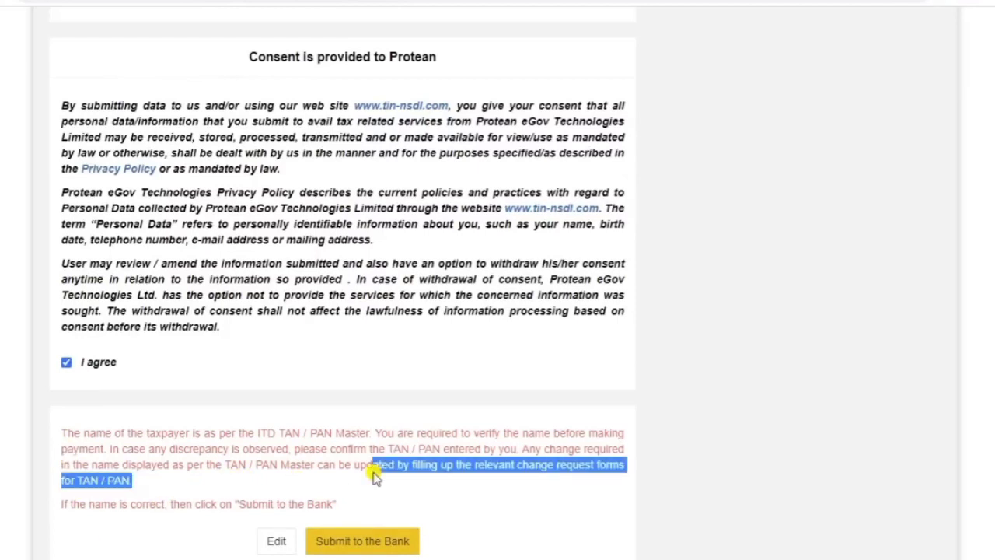
left_click(473, 501)
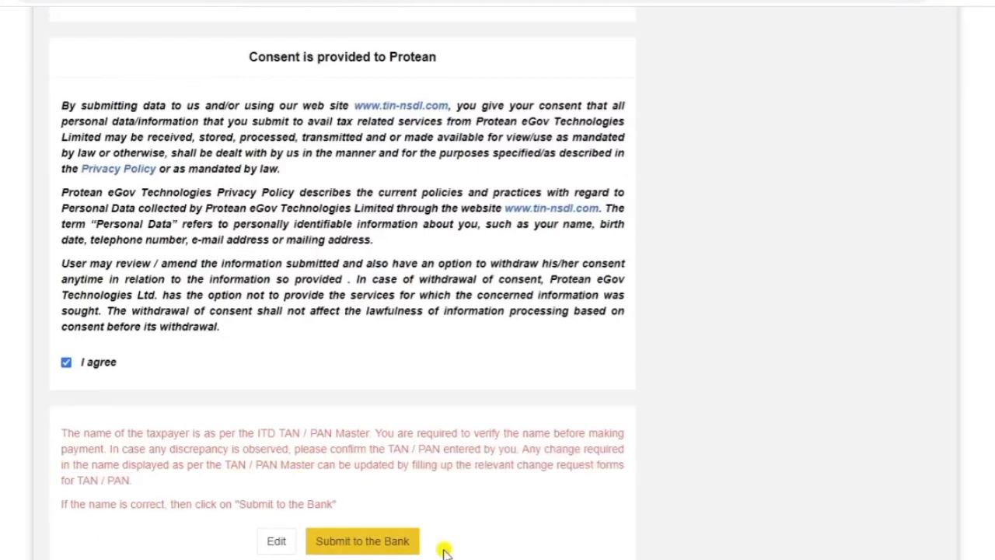
left_click(374, 543)
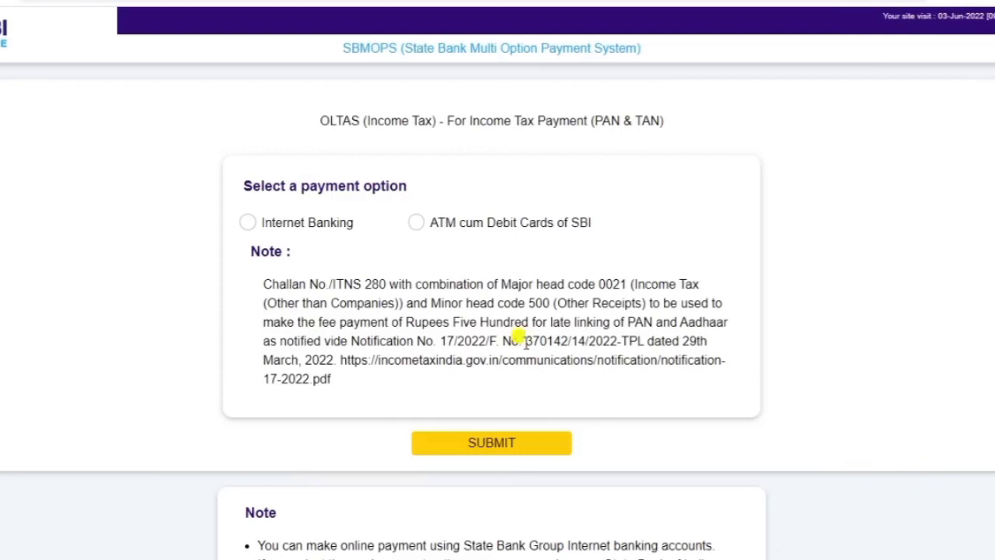
left_click(249, 223)
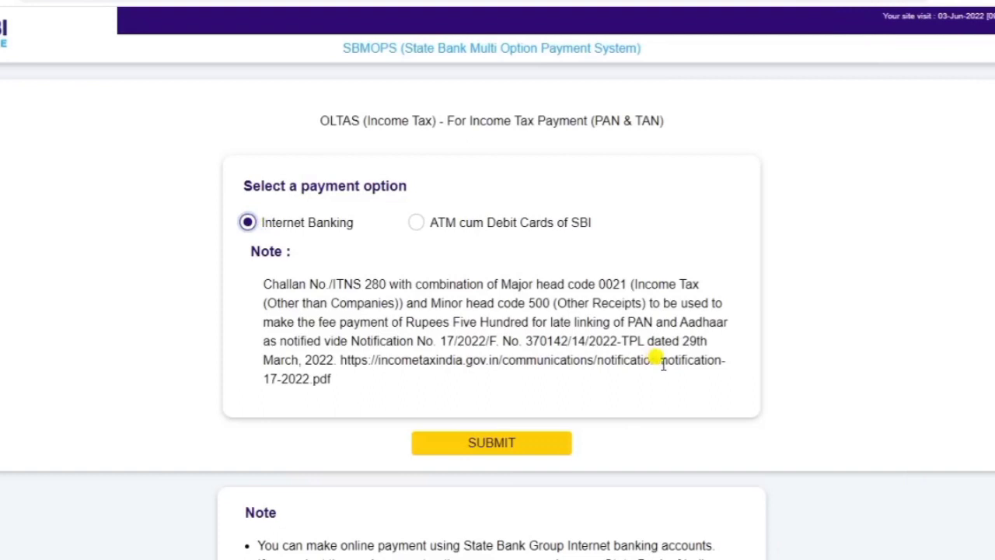
scroll(663, 363, "down", 1)
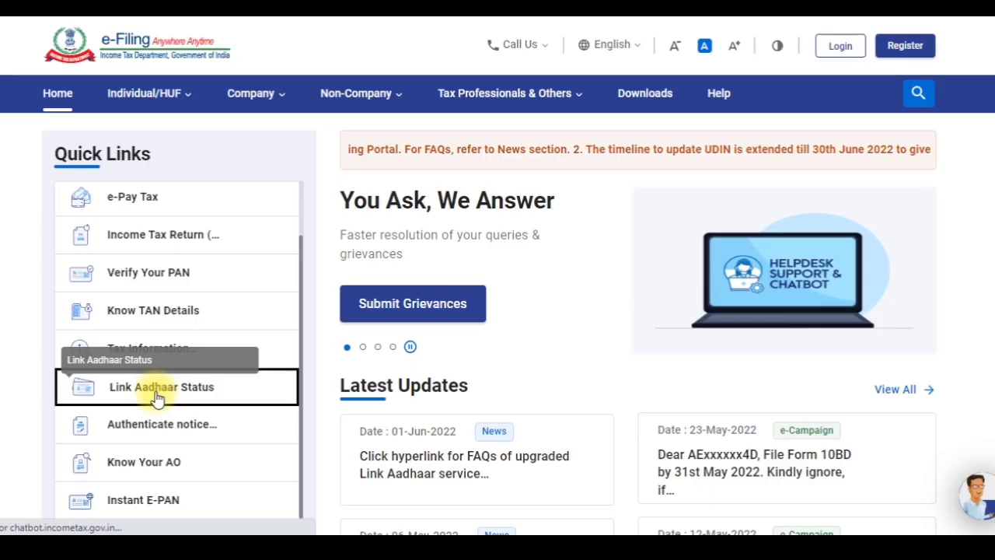
Open Link Aadhaar Status on the Income Tax e-Filing portal and enter the PAN and Aadhaar number
left_click(156, 397)
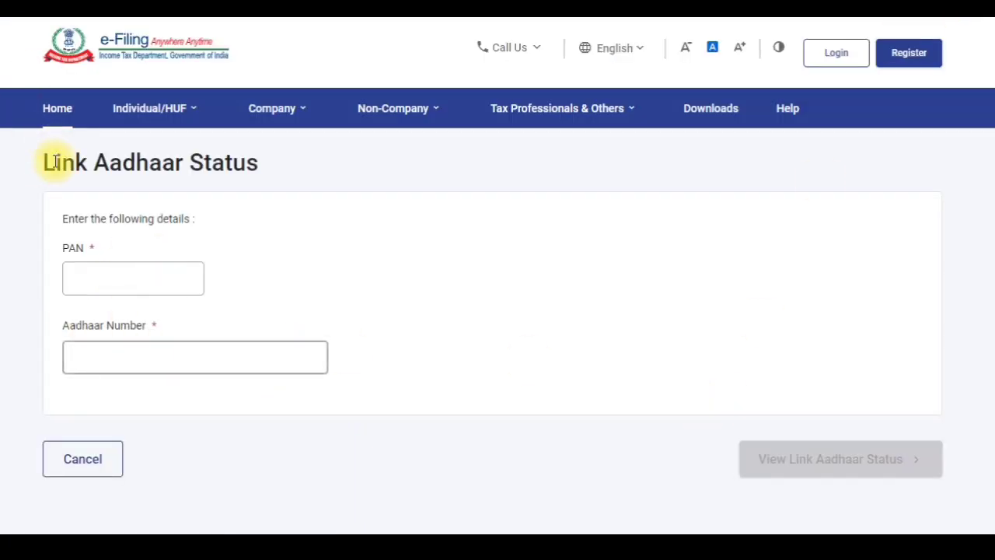
left_click(142, 283)
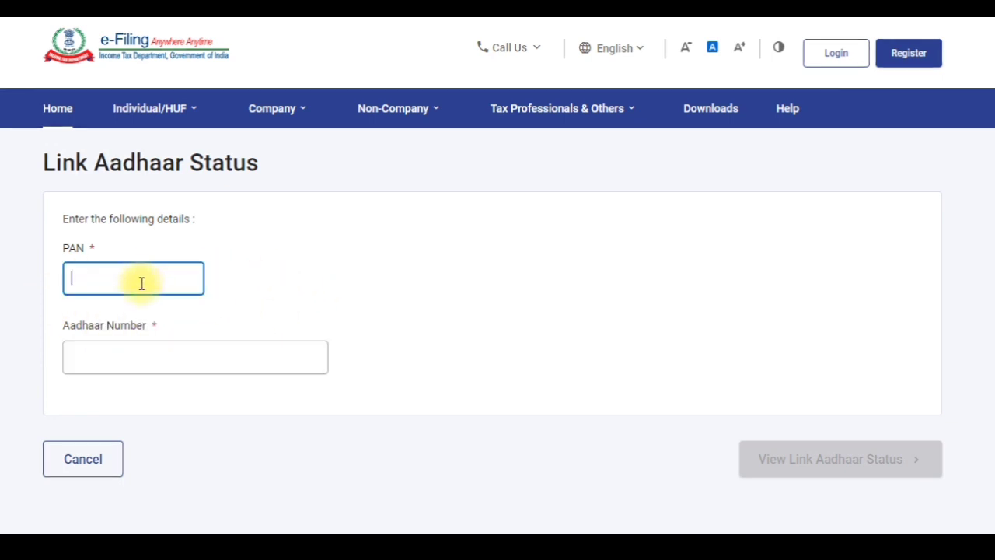
left_click(226, 359)
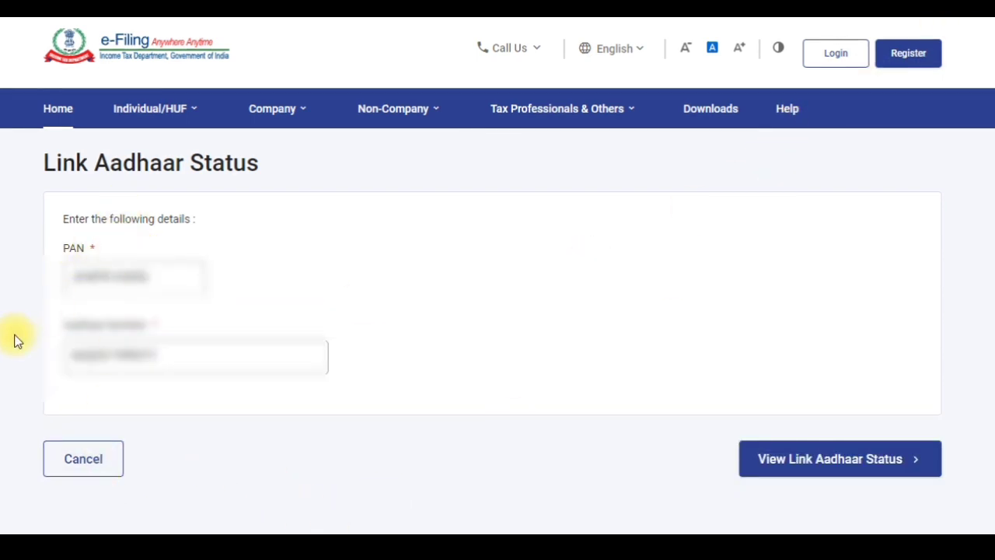
View the Aadhaar link status for the entered details and dismiss the status message
left_click(785, 460)
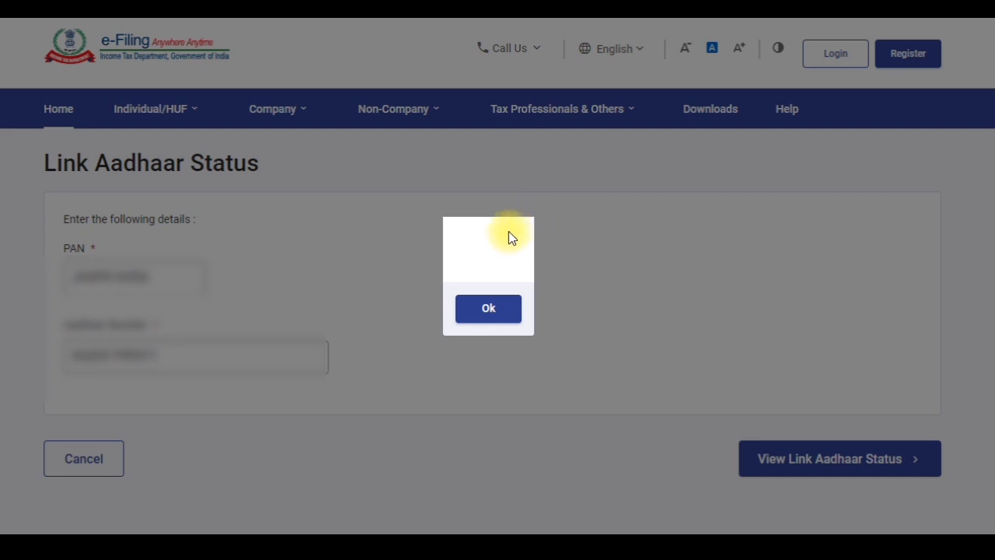
left_click(503, 303)
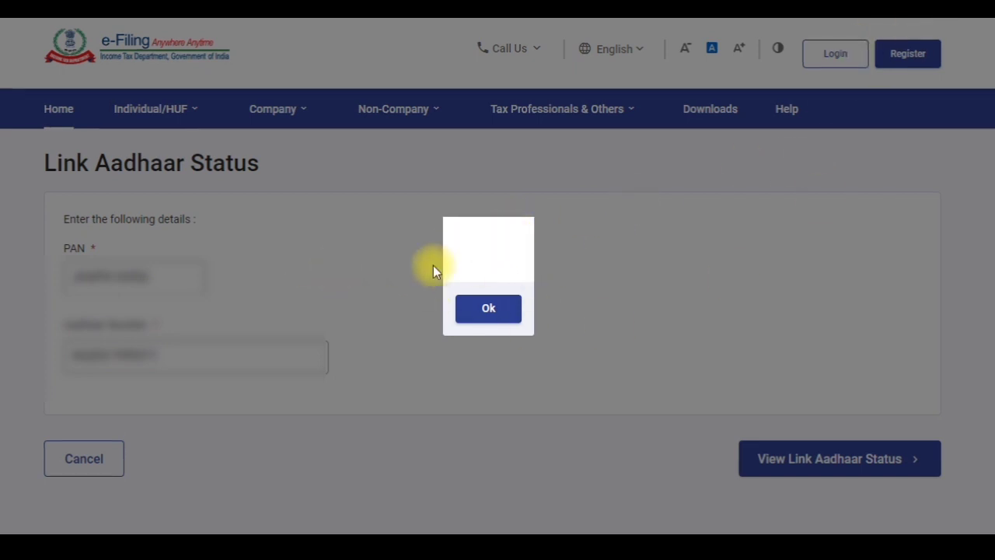
left_click(494, 310)
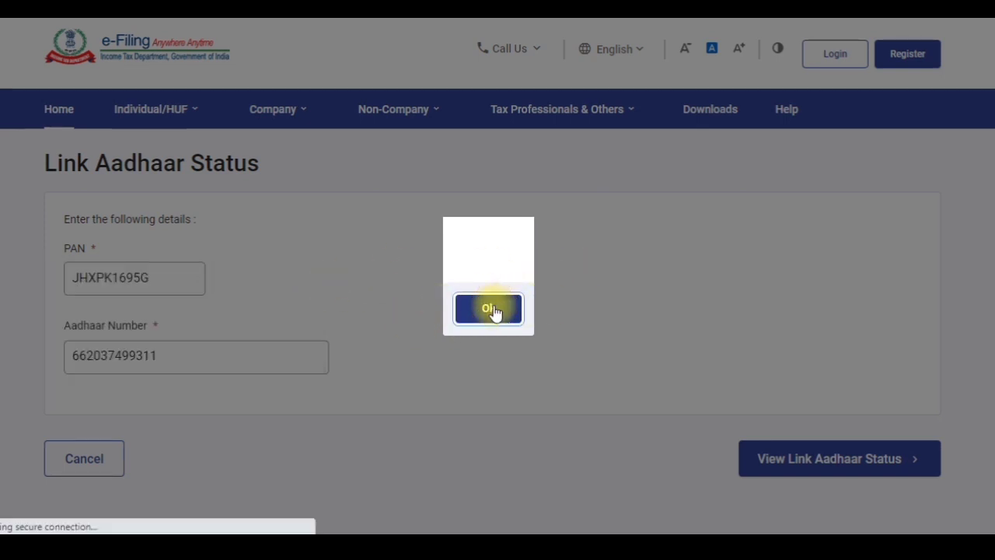